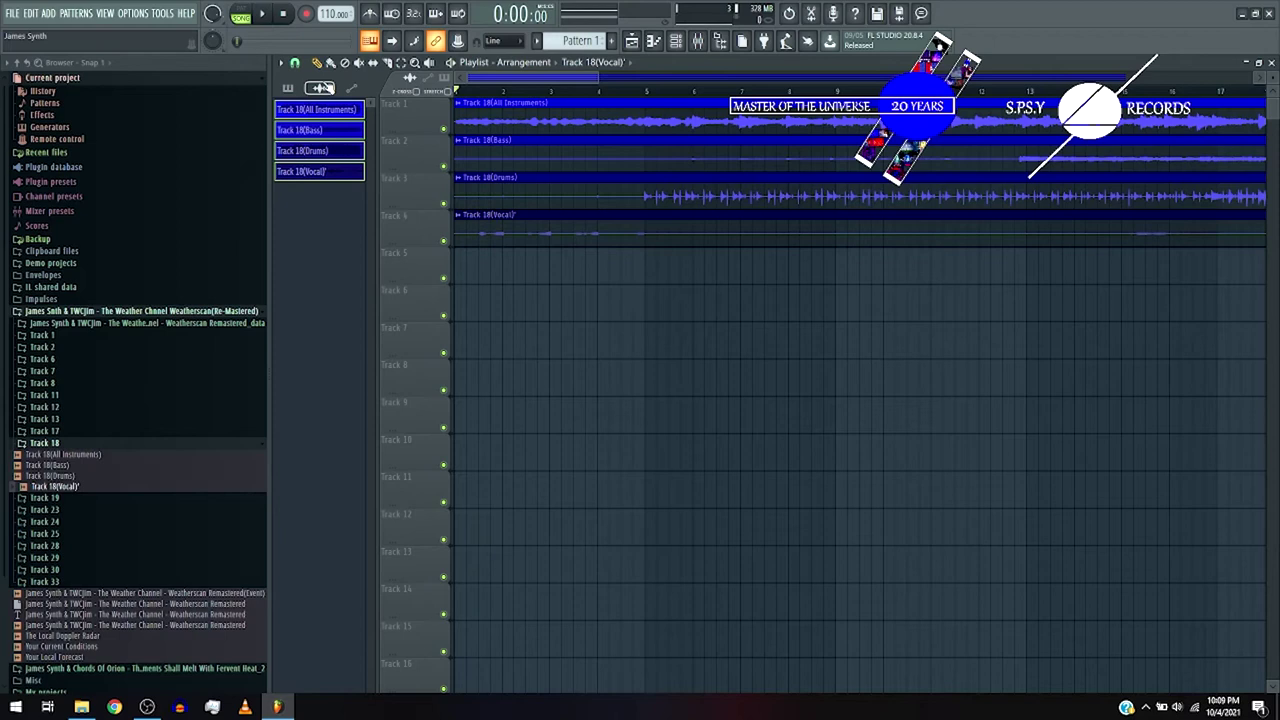
- Play the arrangement against the metronome and set the project tempo to 111 BPM
key("space")
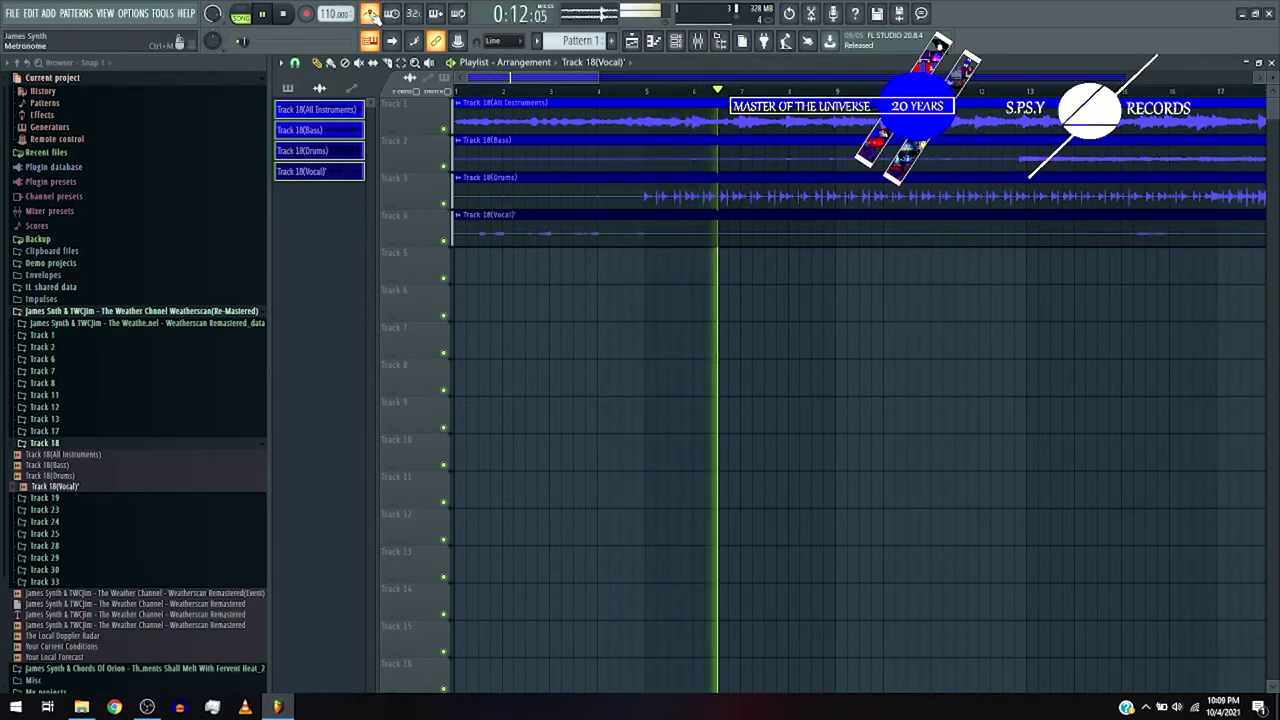
left_click_drag(600, 75, 520, 77)
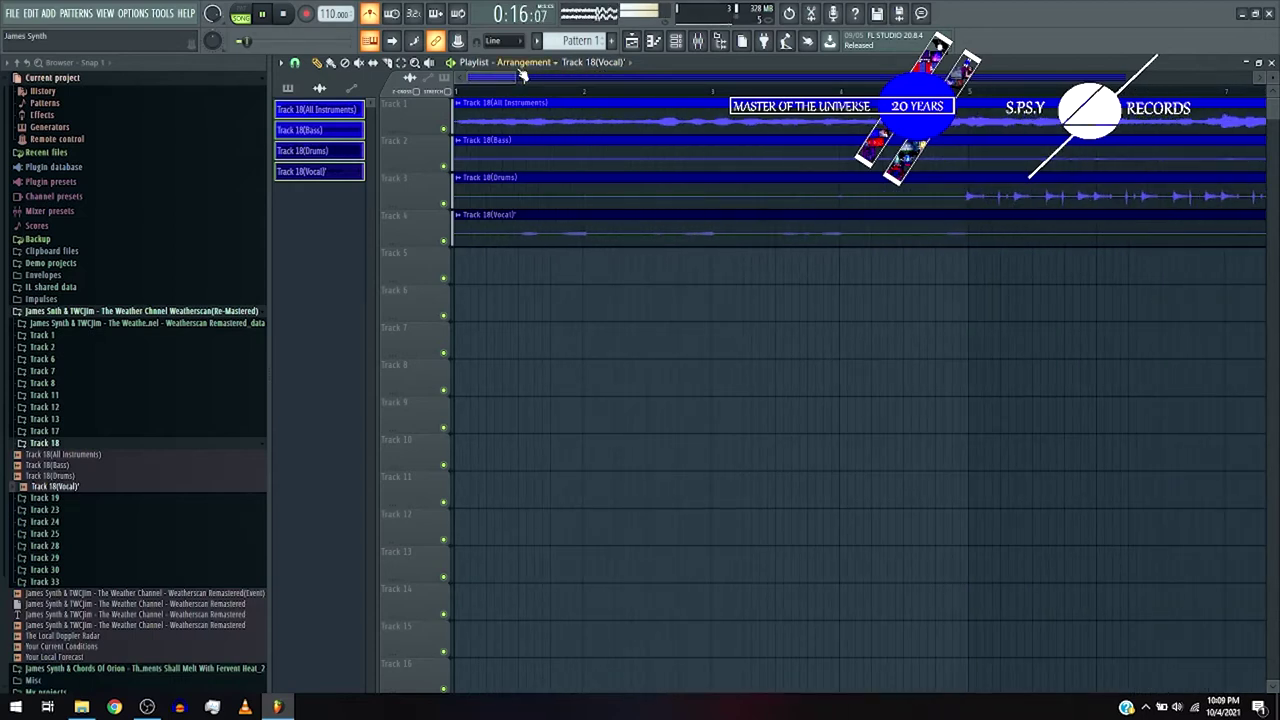
key("space")
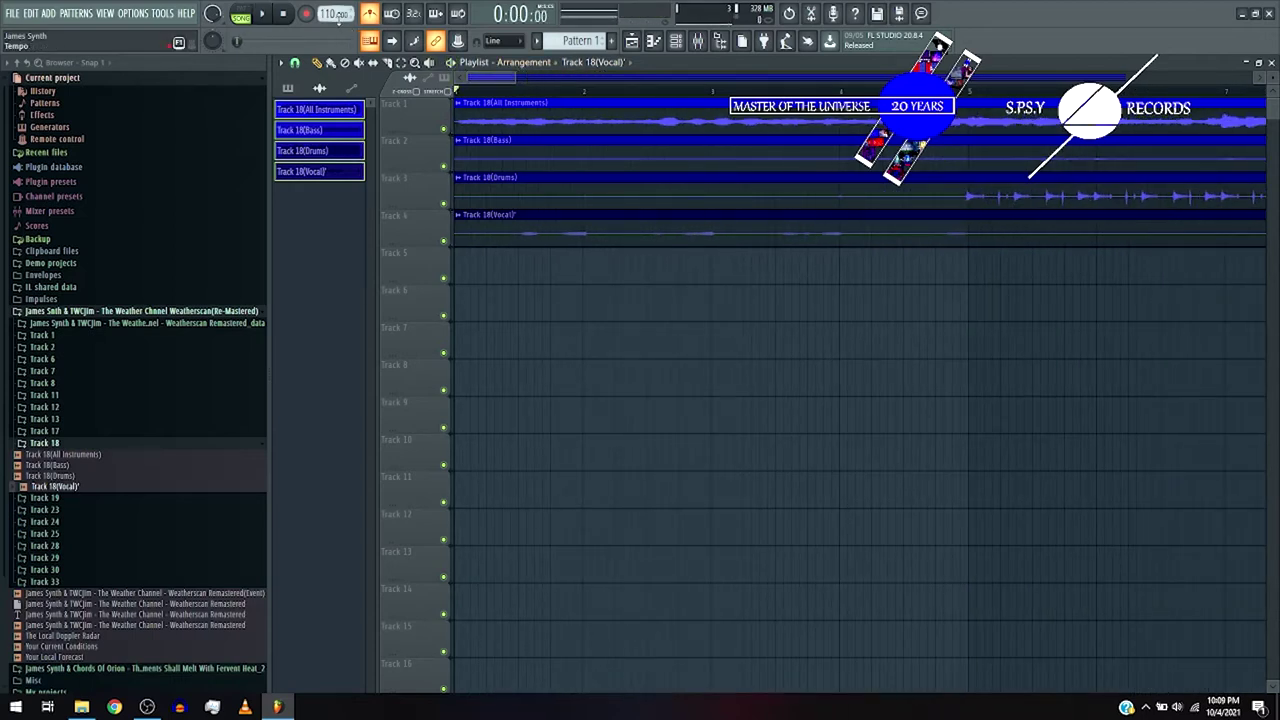
left_click_drag(338, 20, 338, 16)
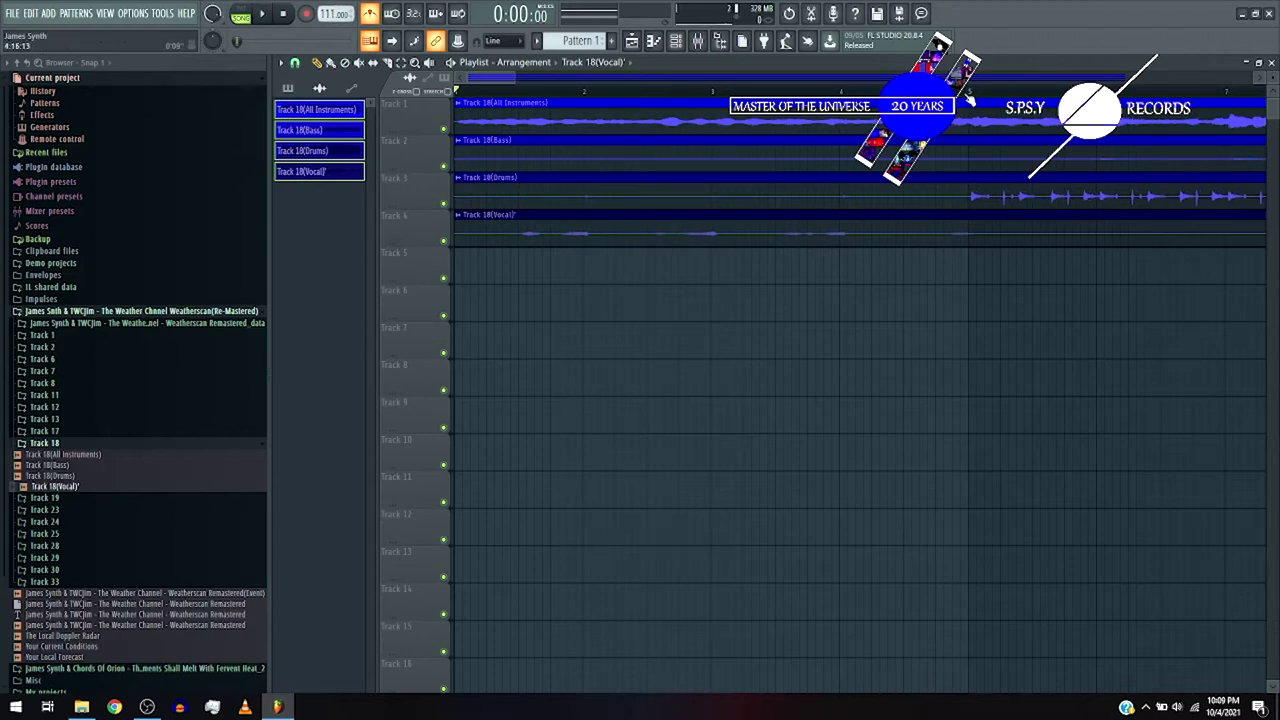
- Select all four playlist clips and nudge them slightly earlier together to align them with the beat grid
left_click(401, 63)
left_click(572, 114)
key("ctrl+a")
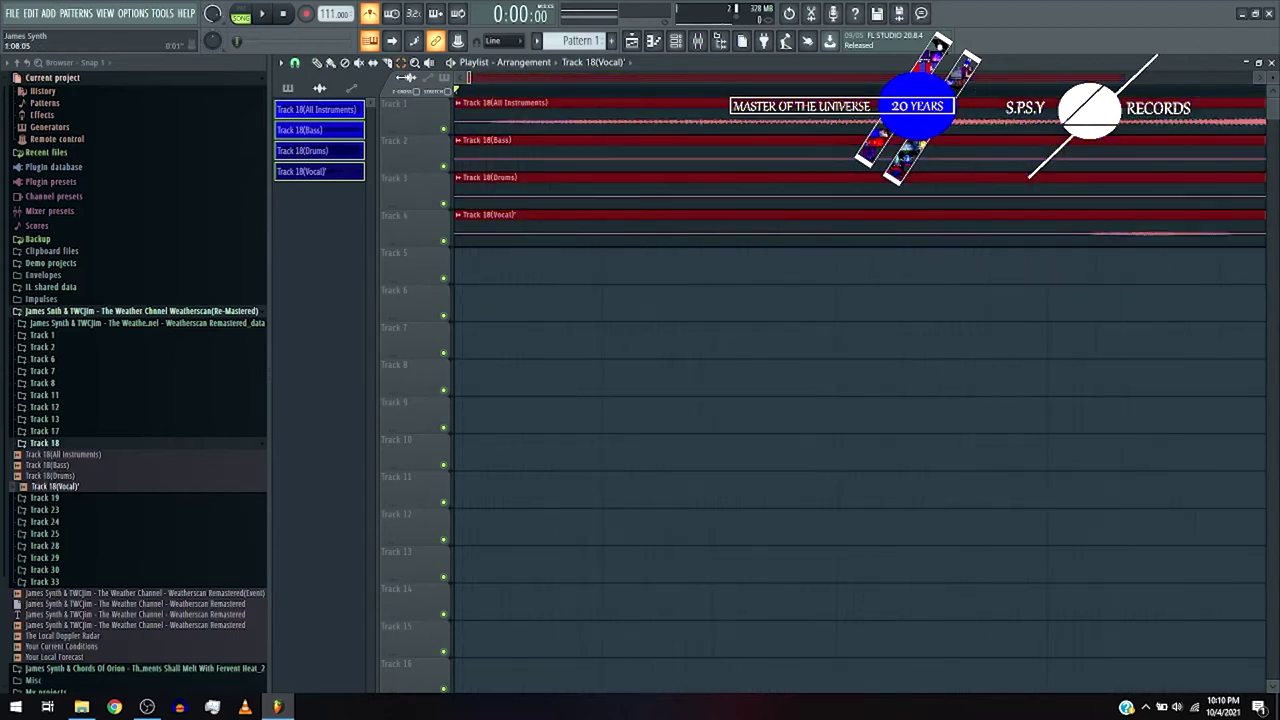
left_click(317, 63)
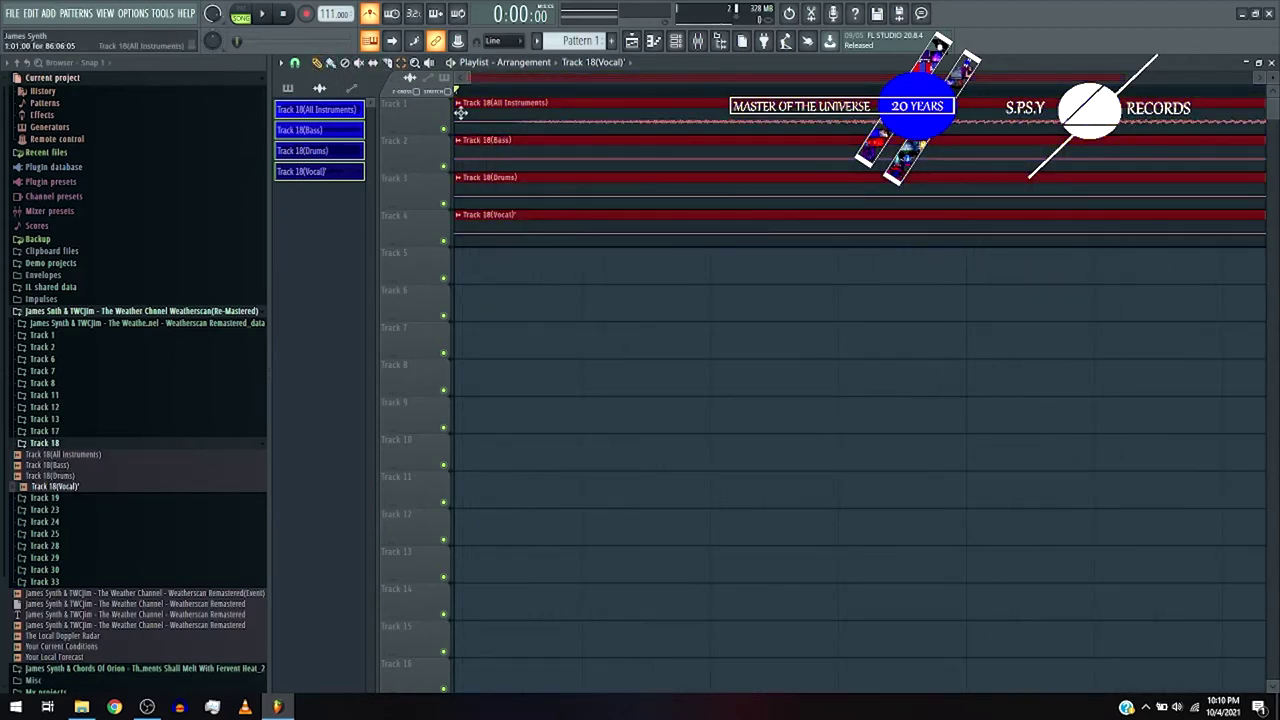
left_click_drag(456, 113, 302, 107)
- Play the arrangement from the drum entry at bar 5 to check the timing, and turn the metronome off
key("space")
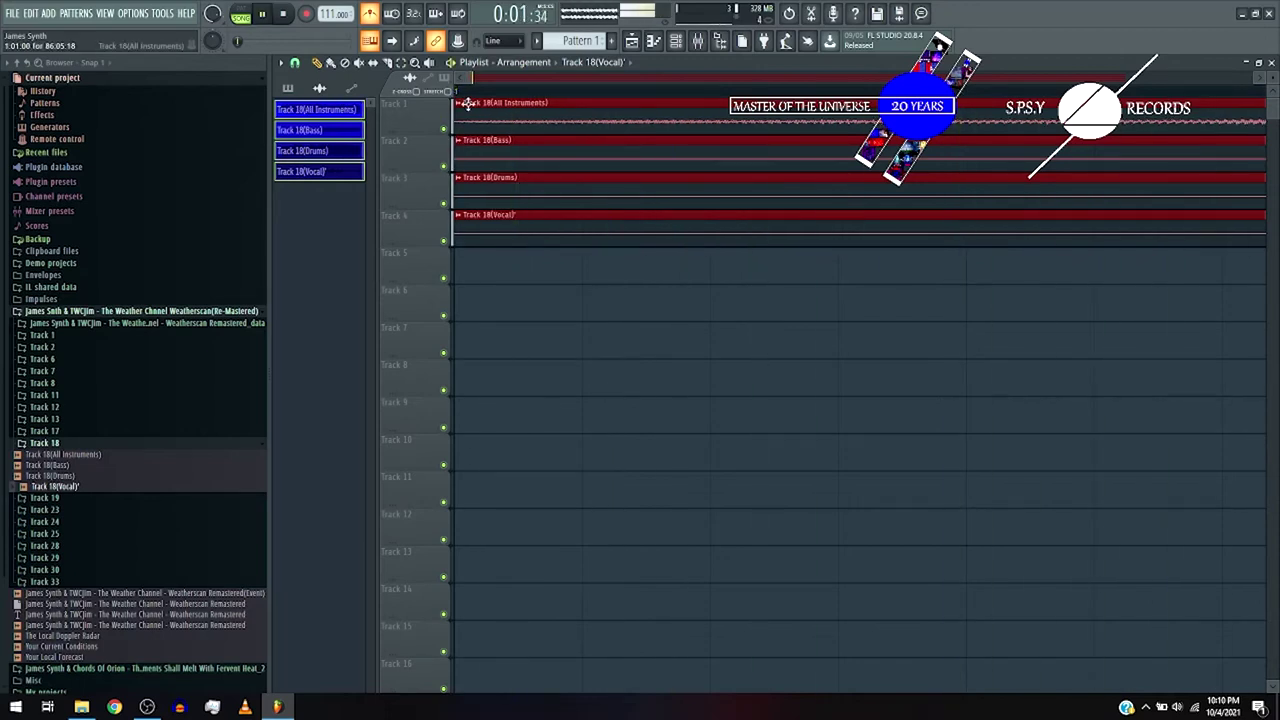
left_click_drag(476, 78, 543, 79)
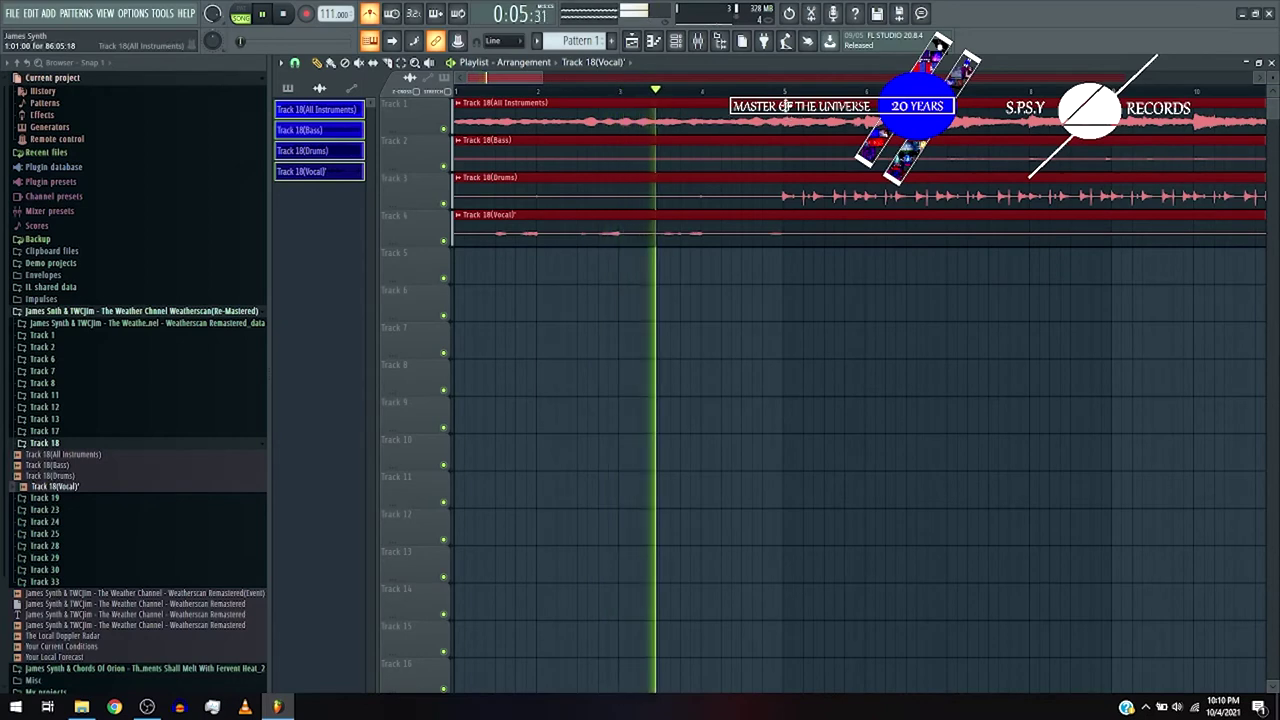
left_click(789, 94)
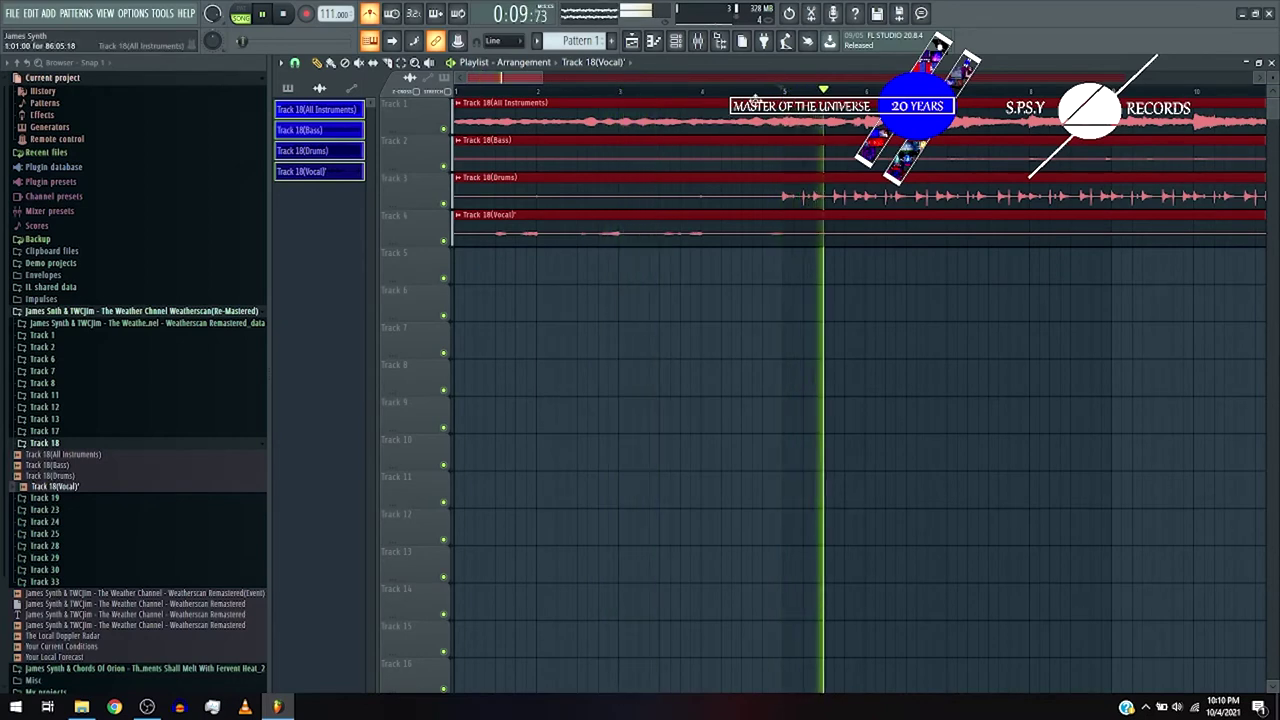
left_click(378, 20)
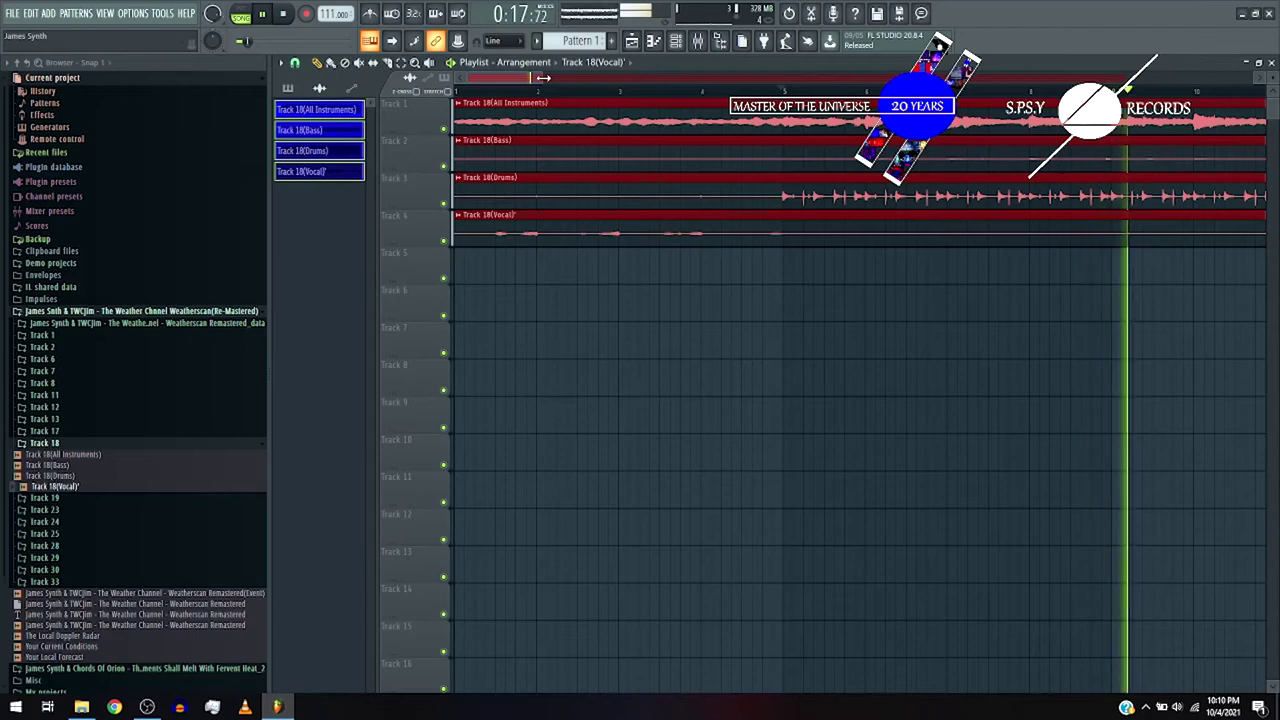
left_click_drag(542, 78, 685, 262)
left_click(685, 272, "ctrl")
key("space")
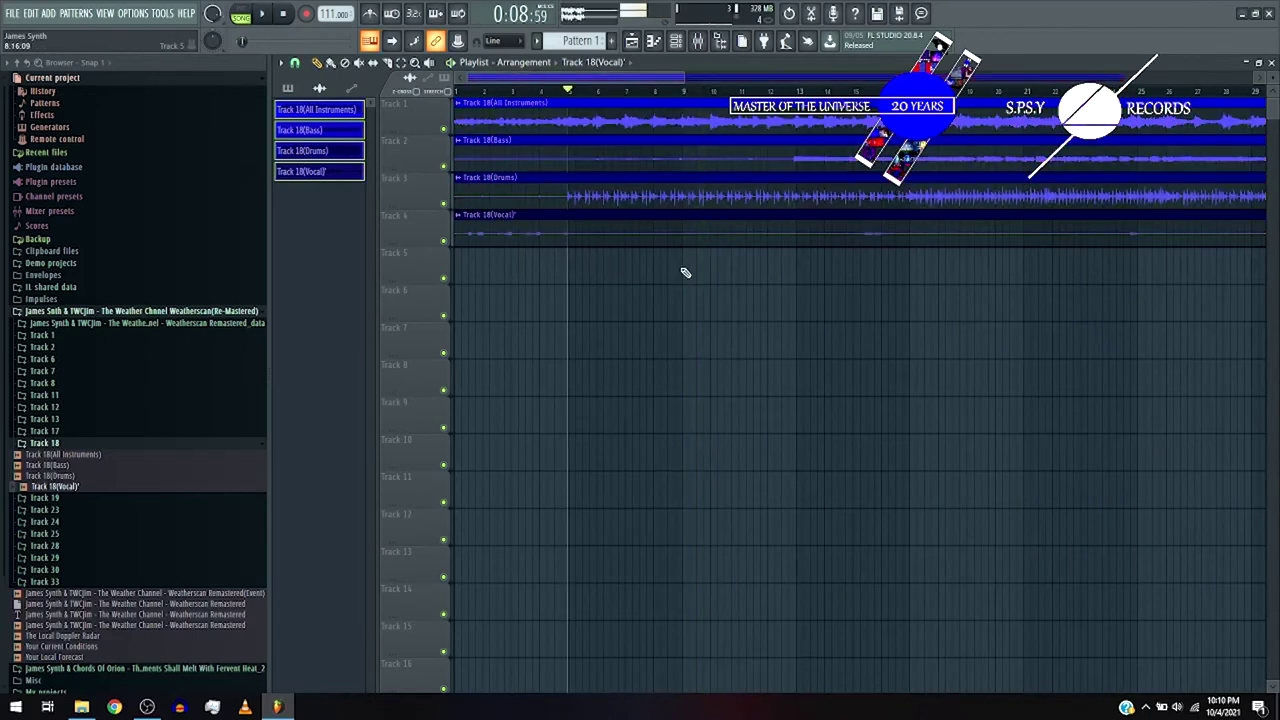
left_click(676, 44)
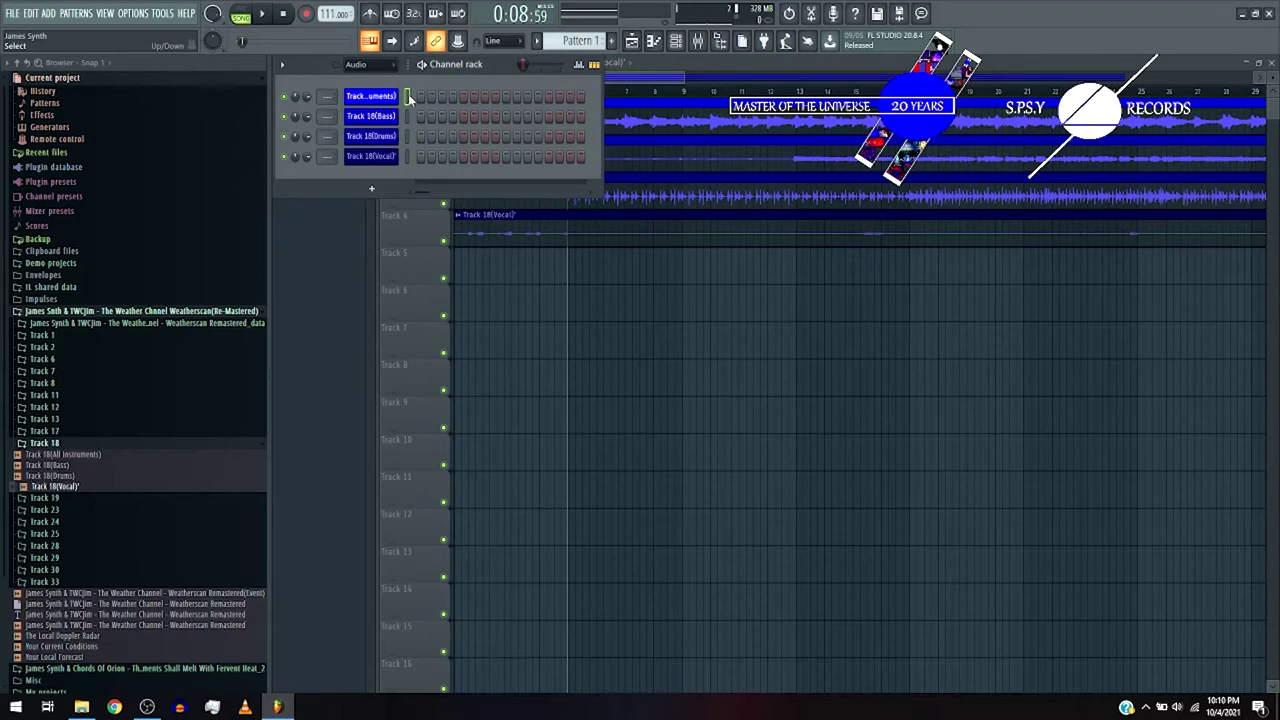
left_click_drag(408, 97, 407, 155)
left_click(516, 310)
right_click(541, 316)
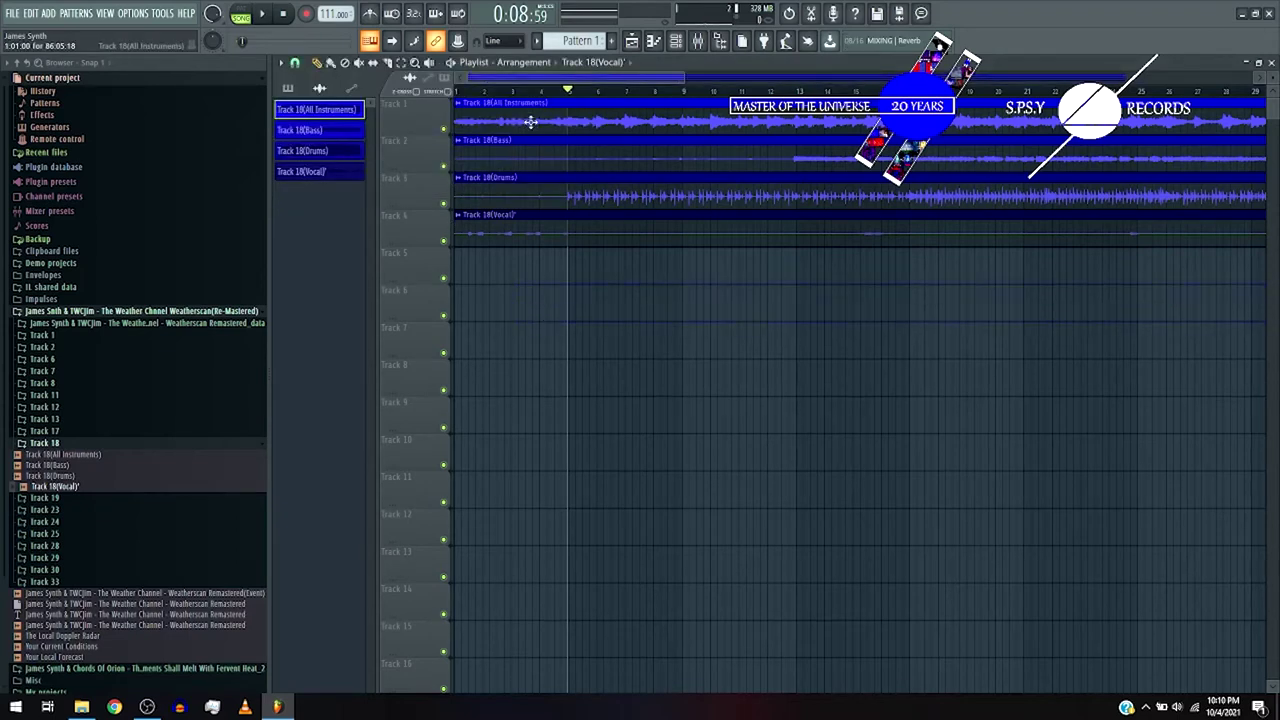
- Swap the drums and bass clips so drums sit on playlist Track 2 and bass on Track 3
left_click_drag(523, 169, 509, 263)
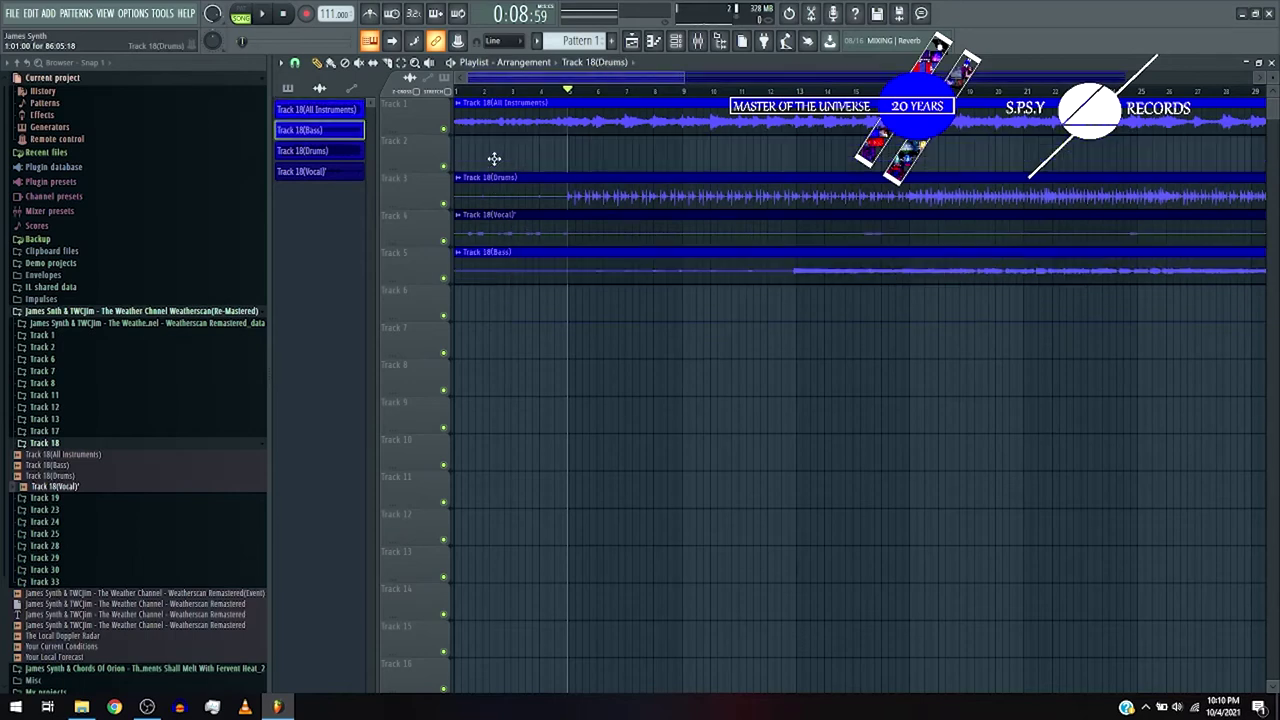
left_click_drag(494, 159, 494, 160)
left_click_drag(507, 272, 490, 176)
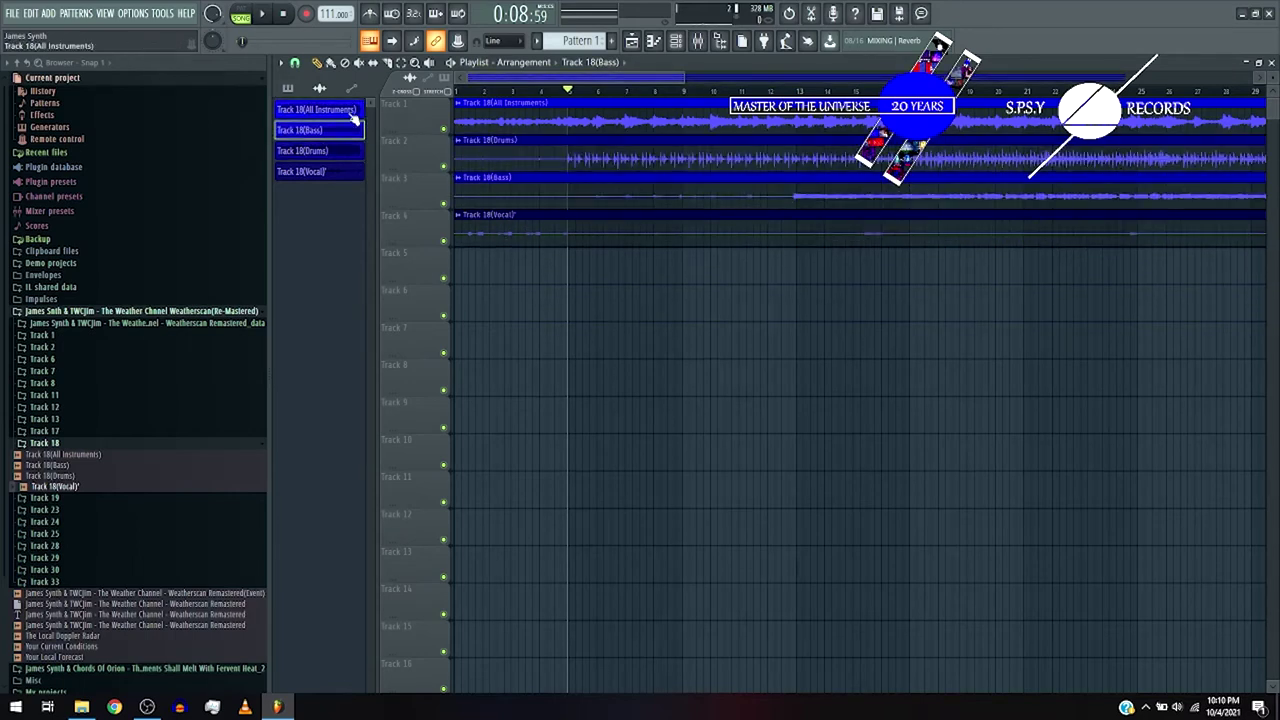
left_click(352, 114)
left_click(343, 174)
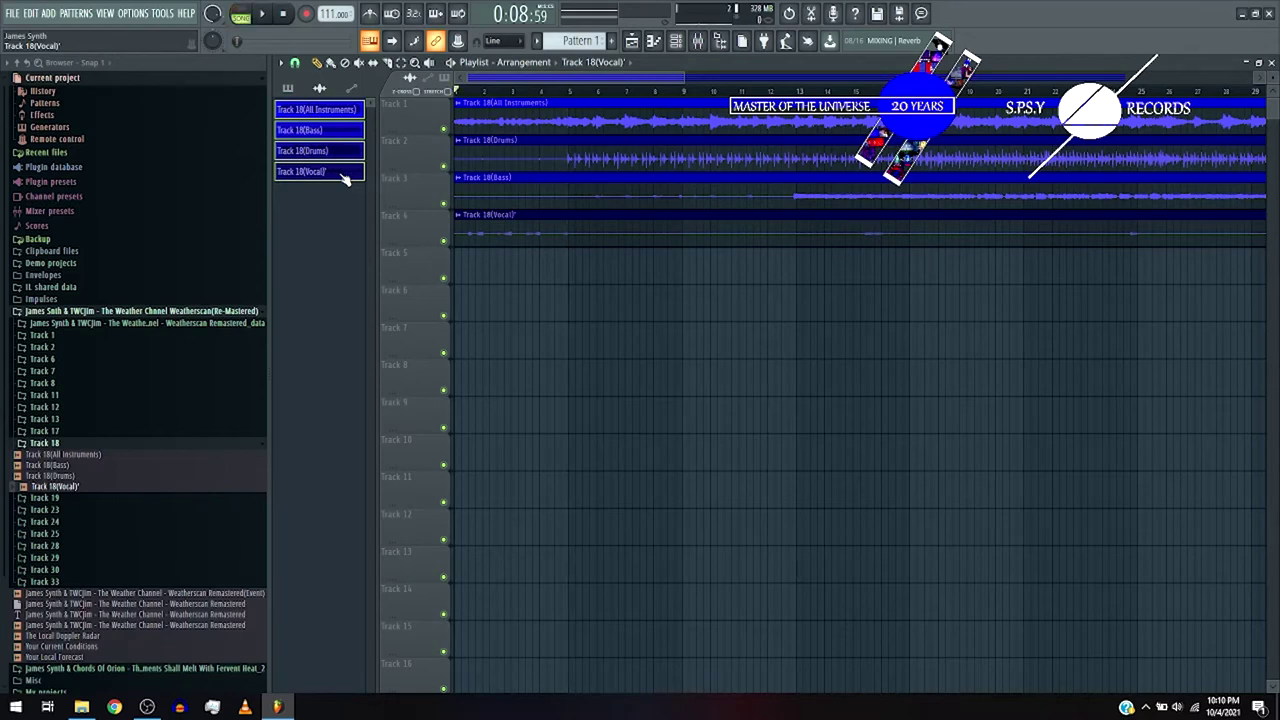
right_click(343, 177)
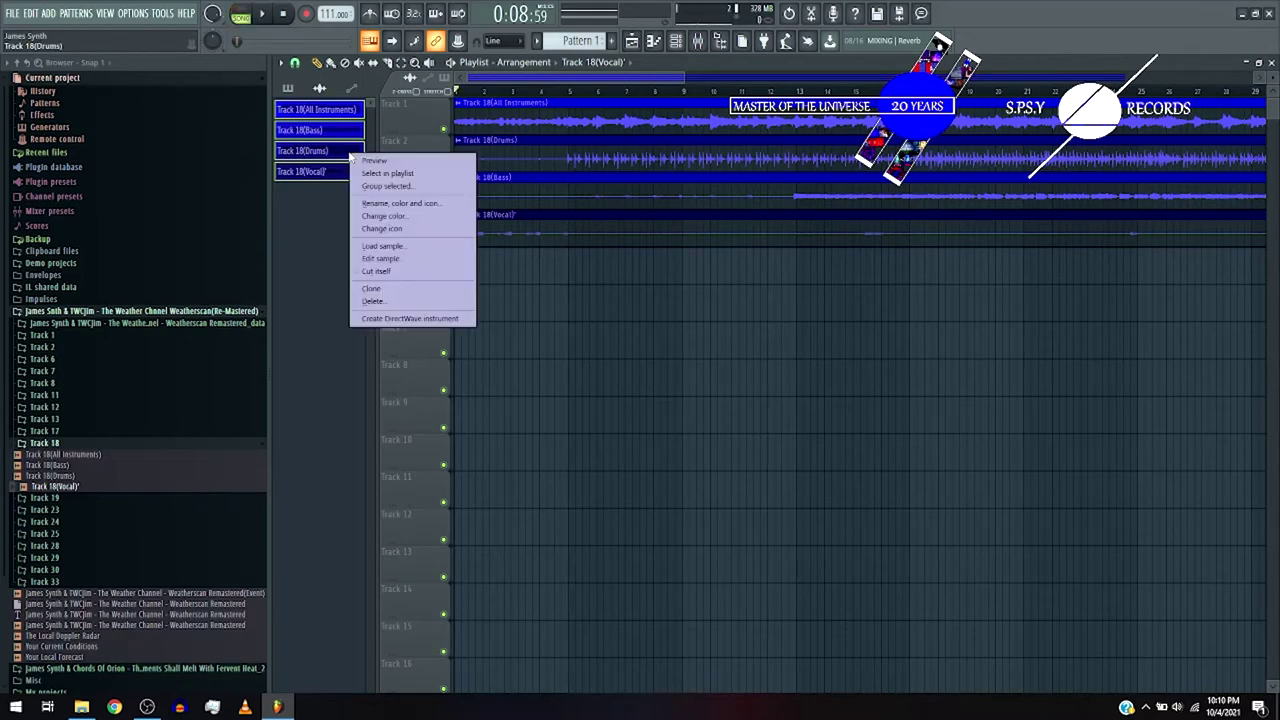
left_click(480, 5)
- Route the channels to mixer tracks: All Instruments to 5, Drums to 6, Bass to 7 and Vocal to 8
left_click(676, 41)
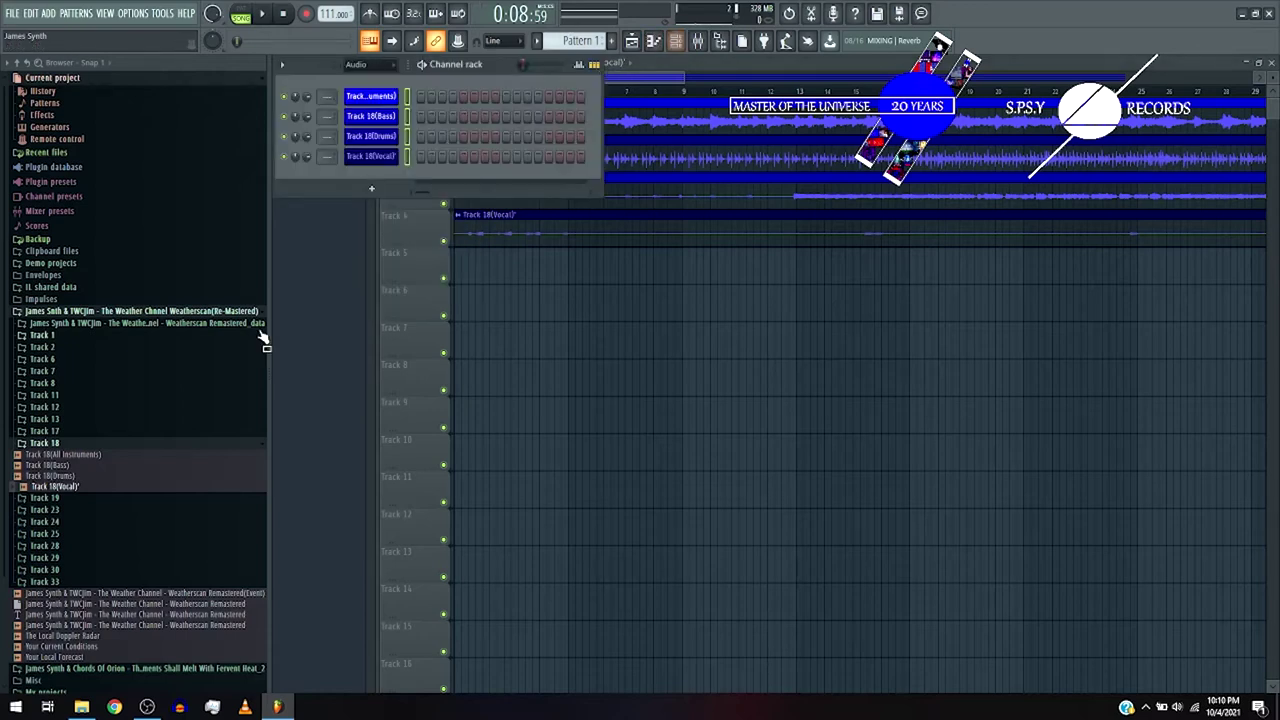
left_click(408, 96)
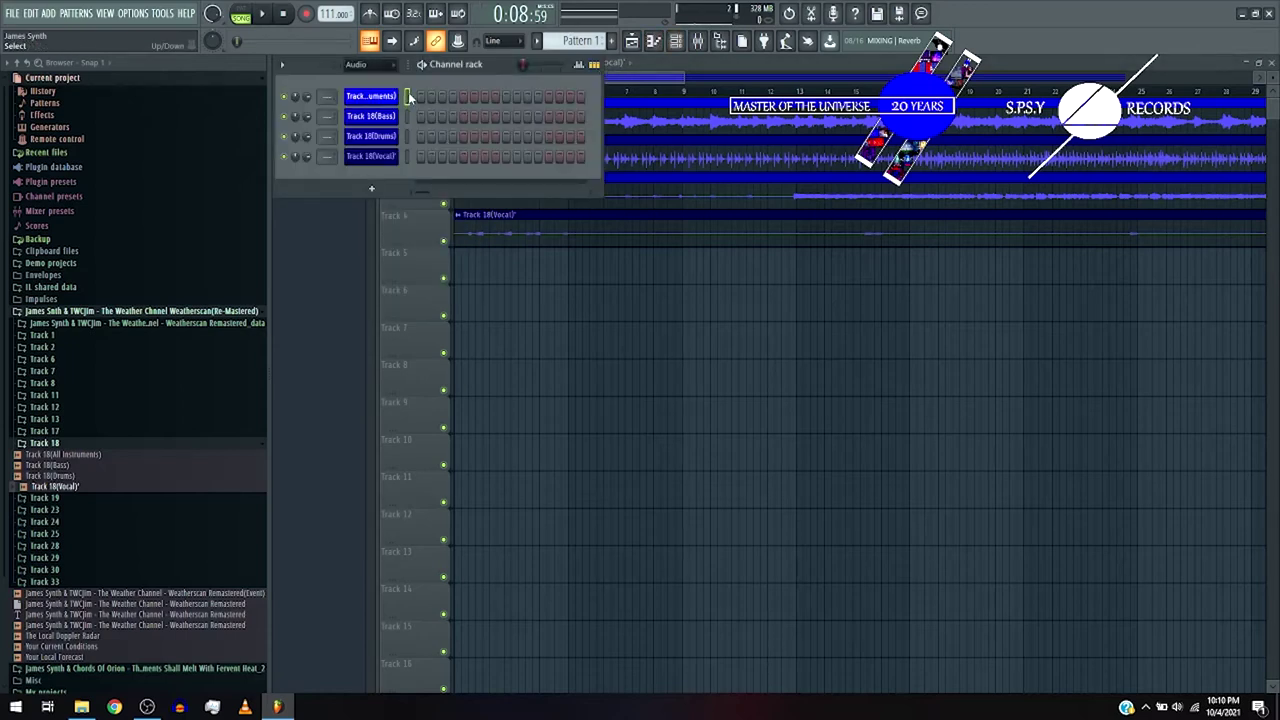
key("F9")
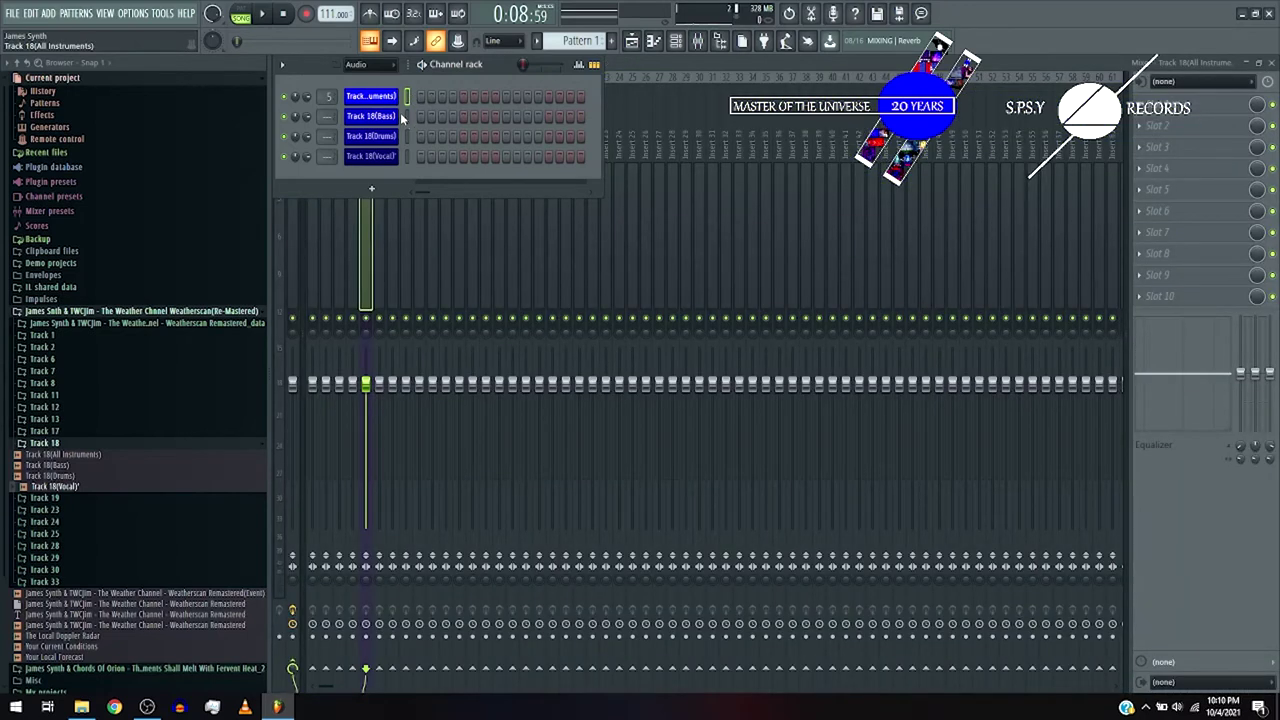
left_click(409, 141)
key("ctrl+l")
left_click(404, 117)
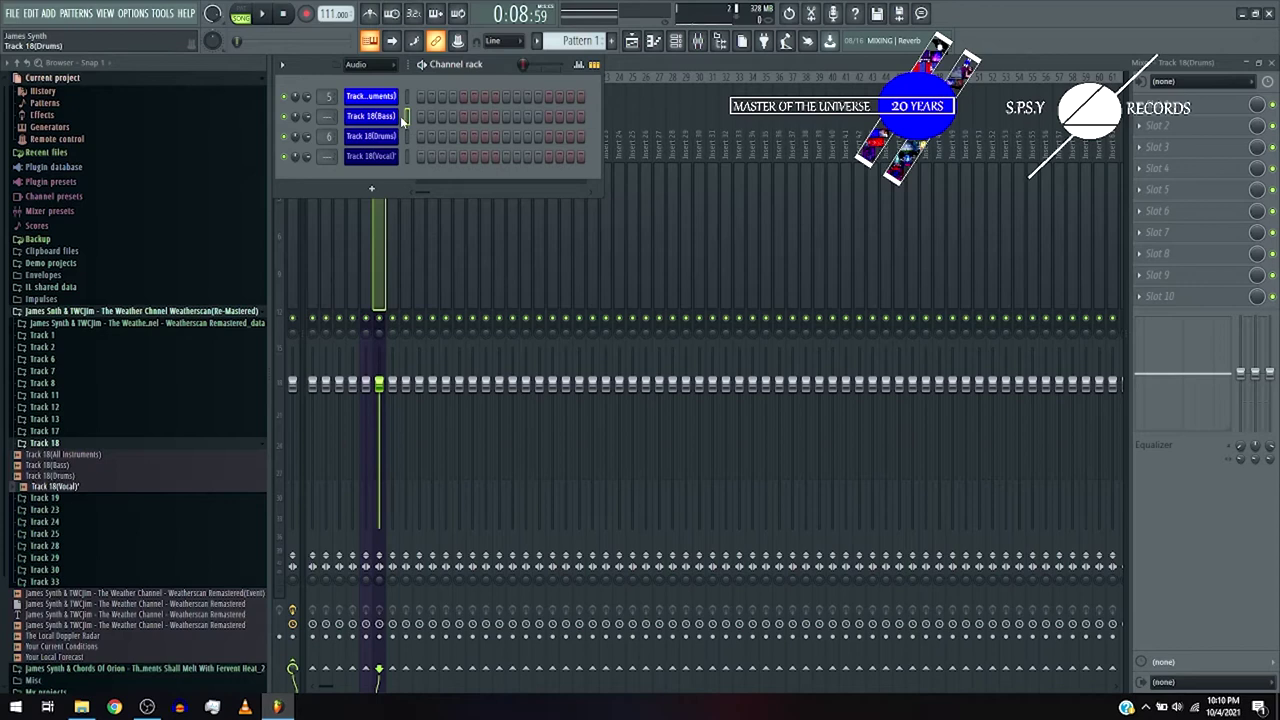
key("ctrl+l")
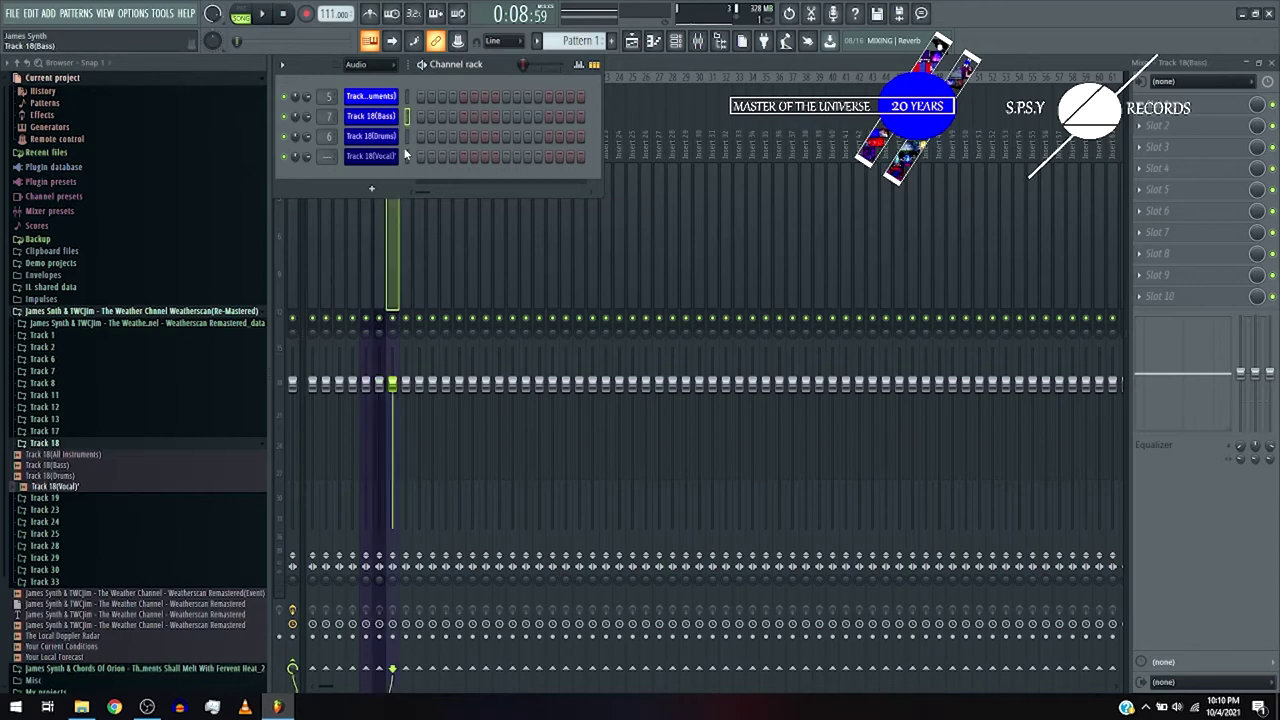
left_click(404, 155)
key("ctrl+l")
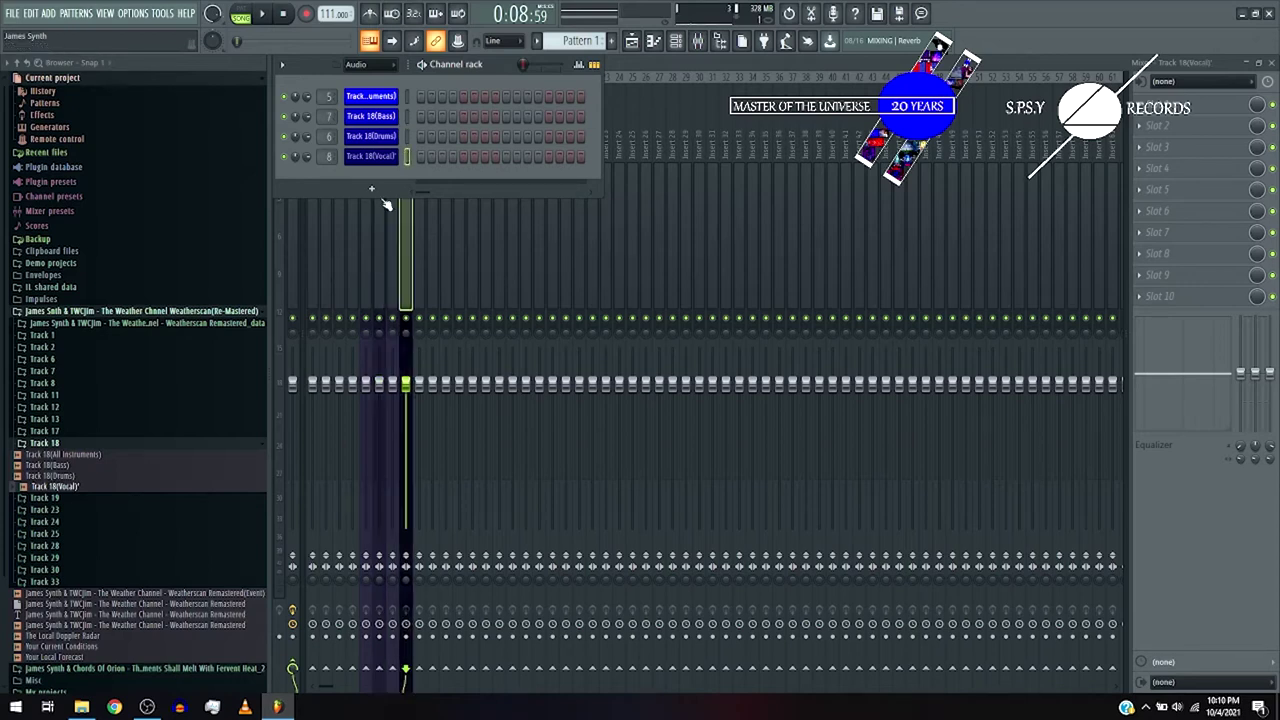
- Move the four routed Track 18 mixer tracks together to mixer positions 1 through 4
left_click(321, 214)
key("F6")
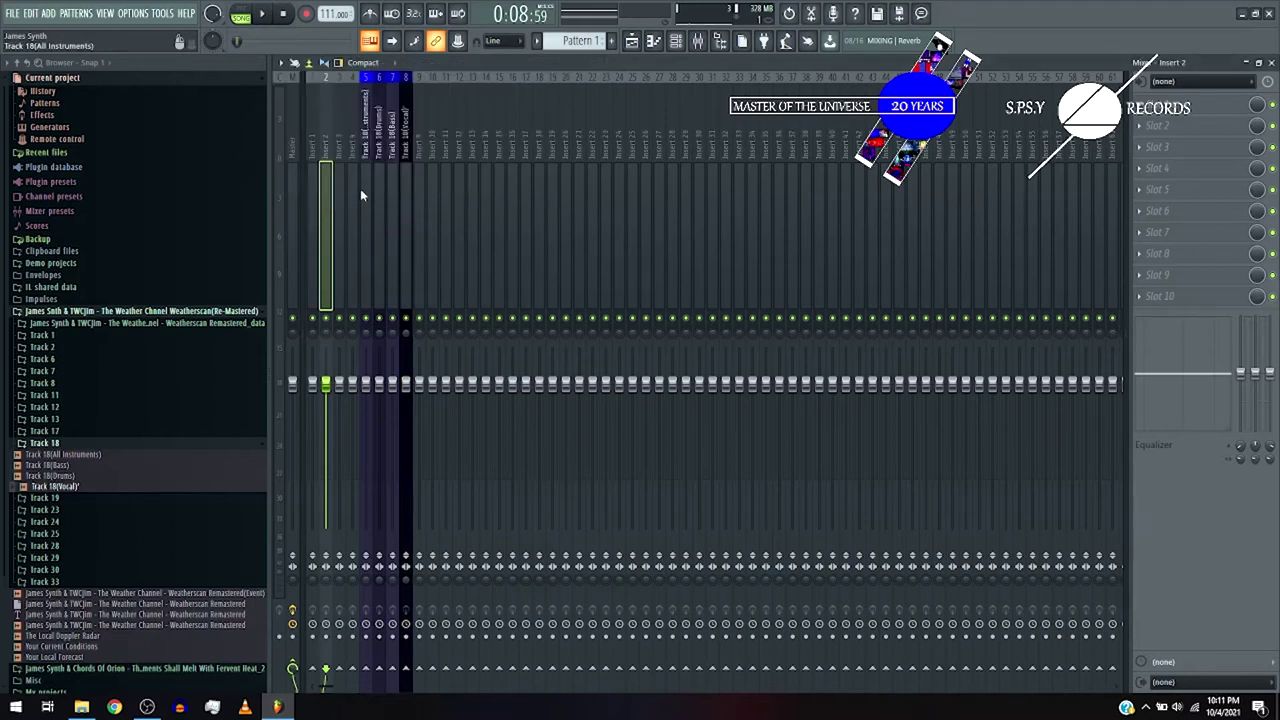
left_click(363, 194)
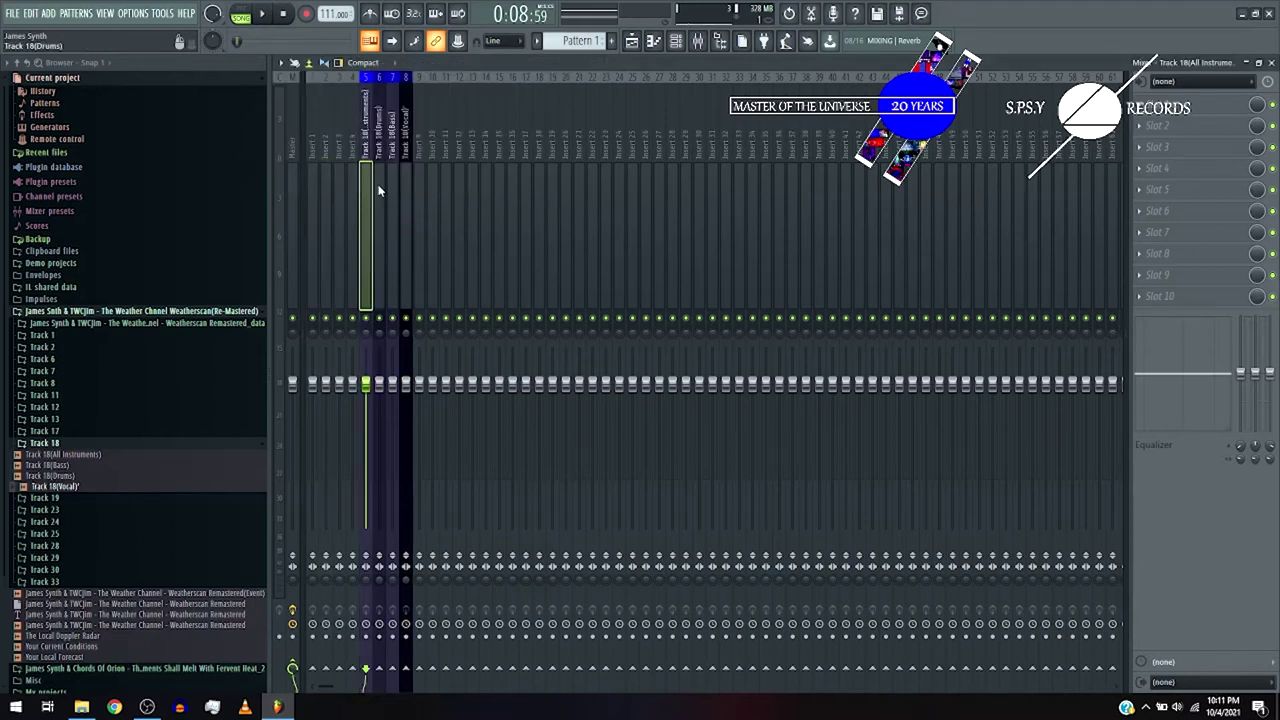
left_click(378, 188, "ctrl")
left_click(391, 182, "ctrl")
left_click(402, 181, "ctrl")
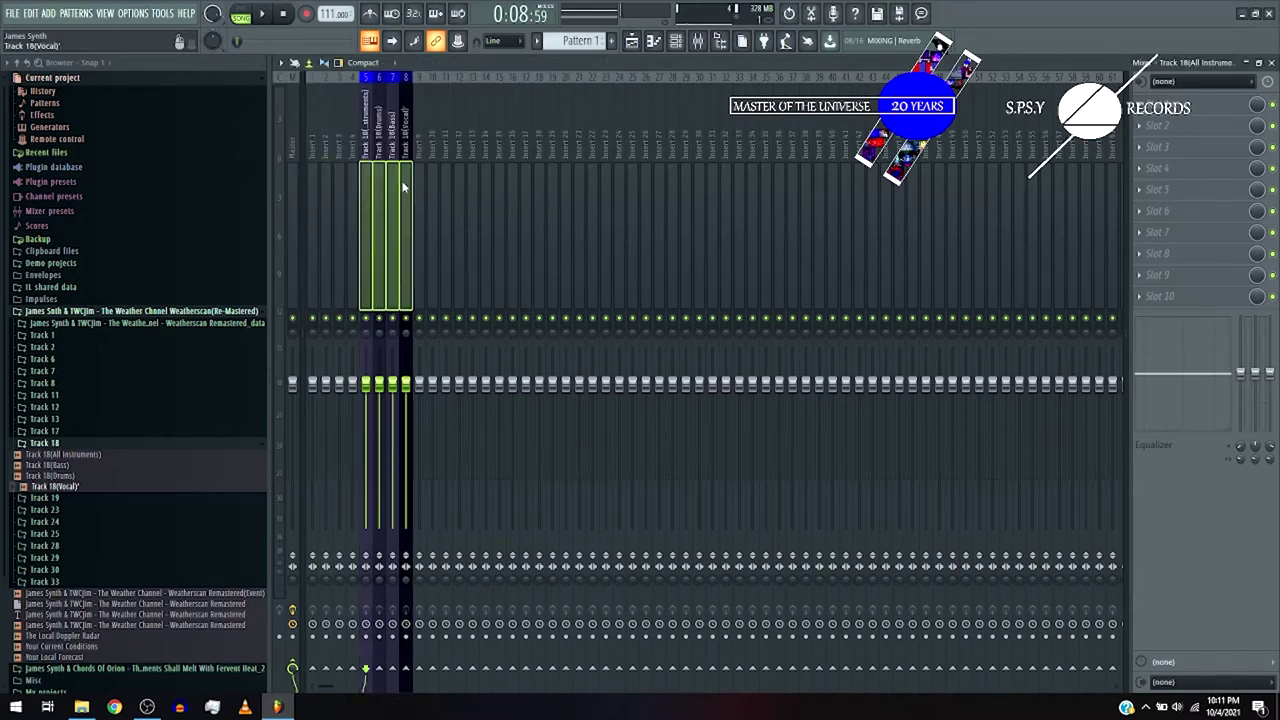
key("alt+Left")
key("alt+Left")
key("alt+Left")
key("alt+Left")
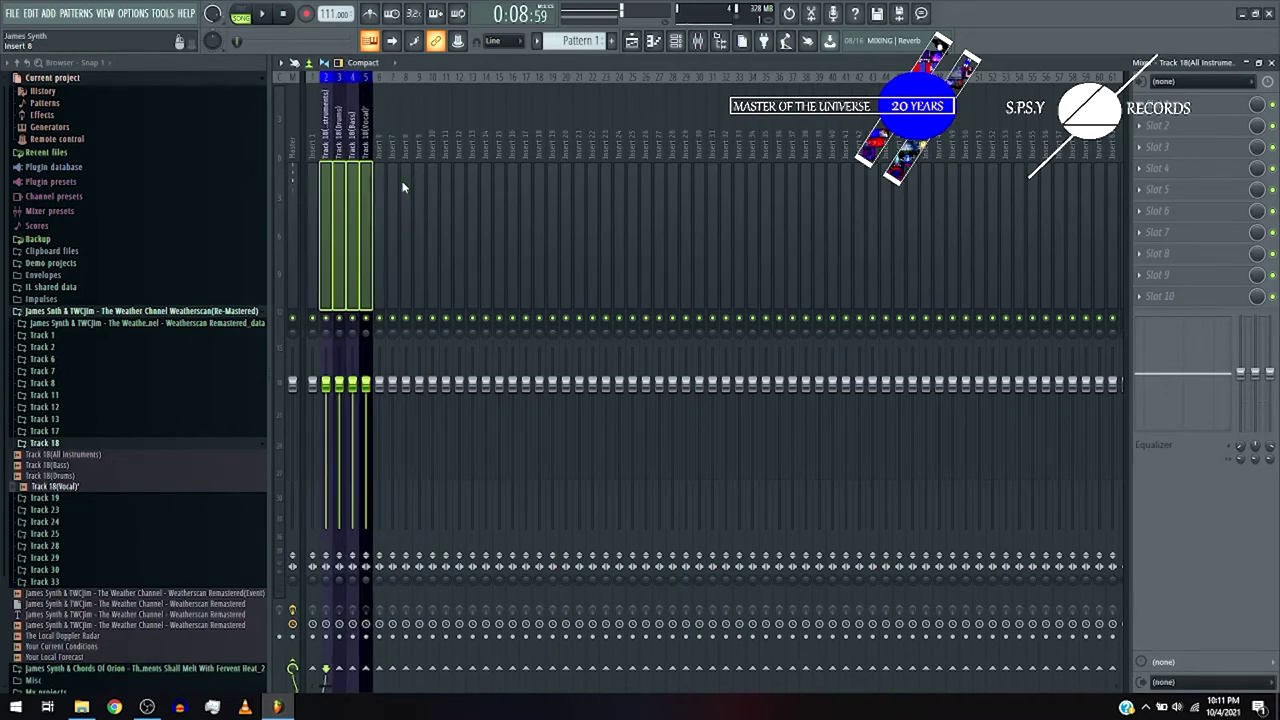
- Reset playback to the start and load FabFilter Pro-Q 2 in slot 1 of the All Instruments mixer track
left_click(287, 15)
left_click(327, 137)
left_click(314, 132)
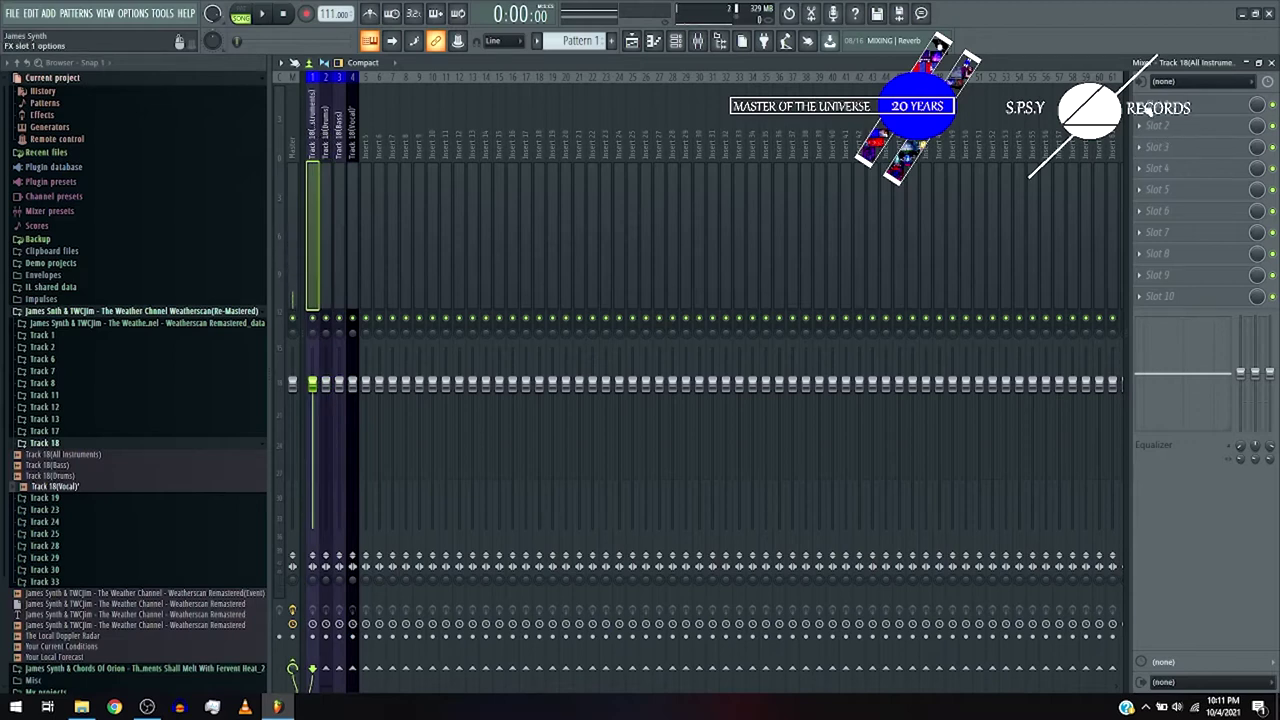
left_click(1148, 110)
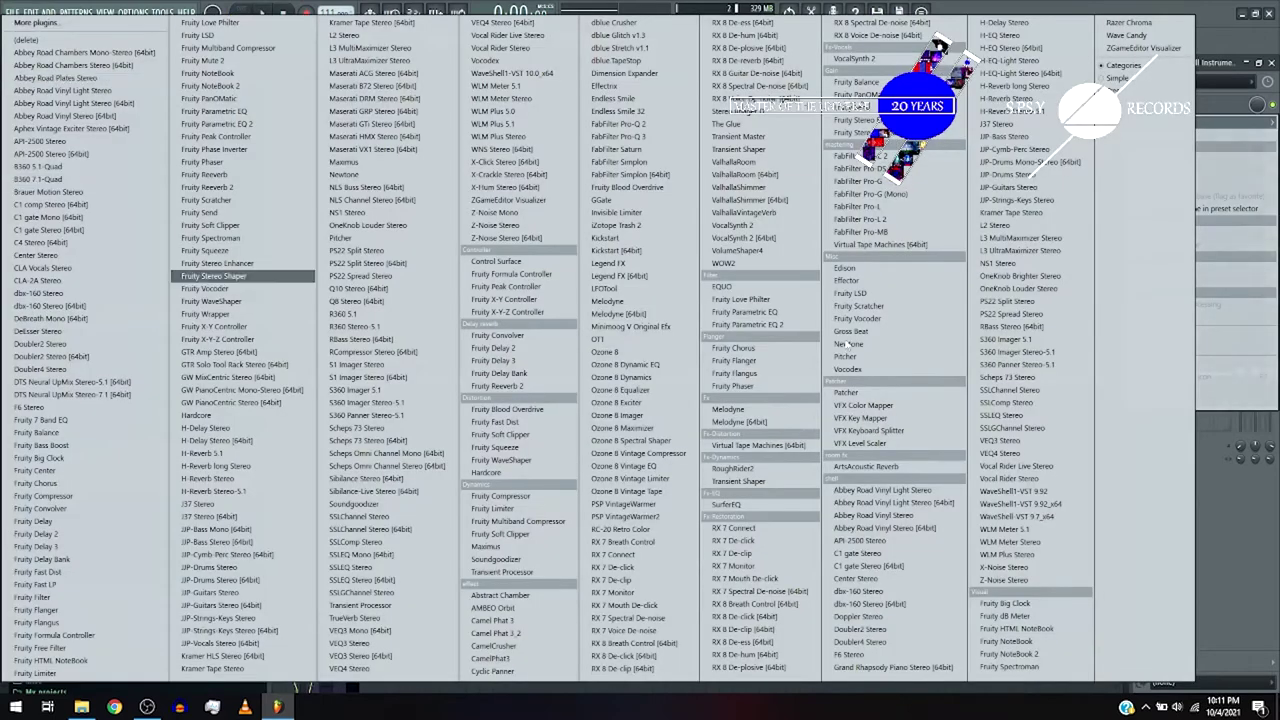
left_click(663, 127)
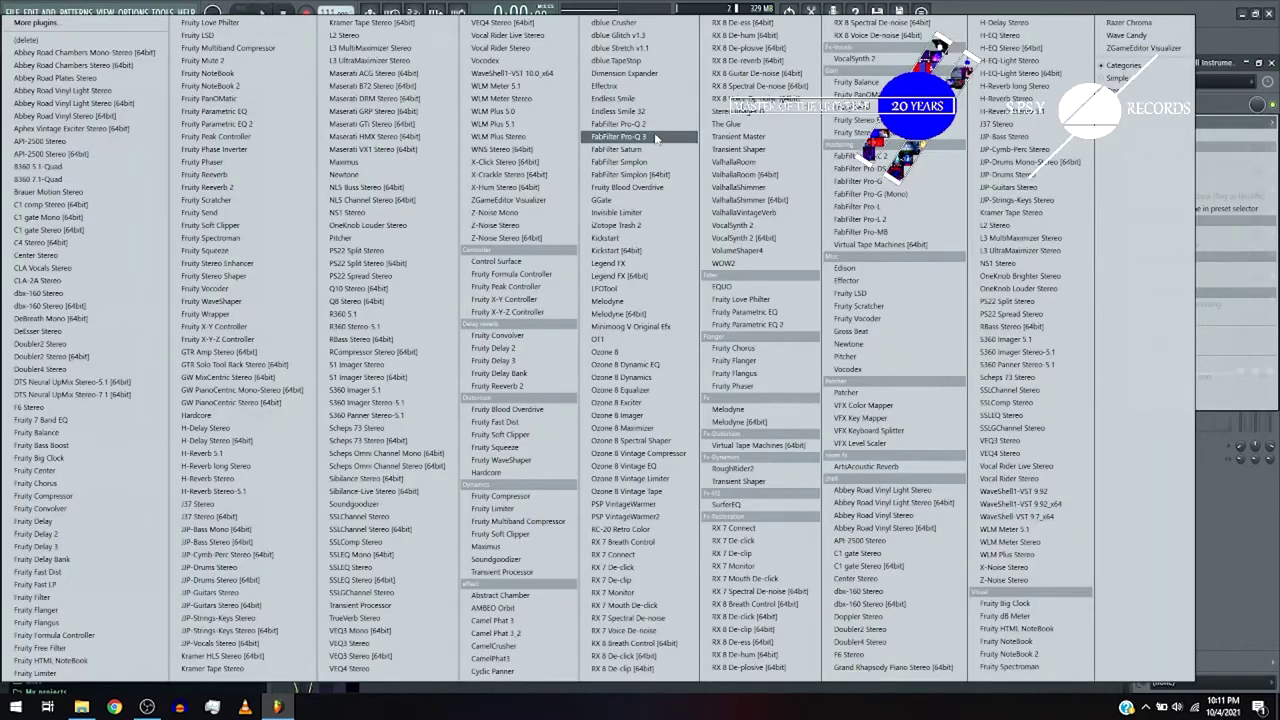
left_click(655, 124)
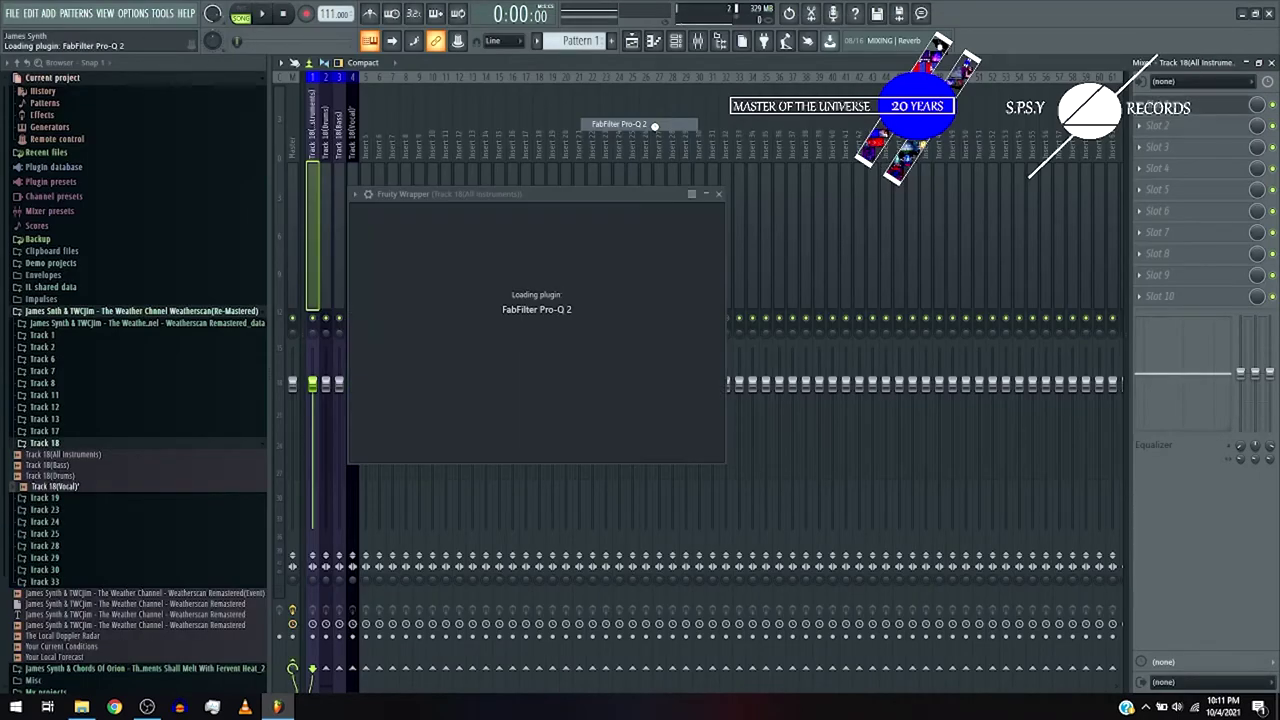
- Add a High Shelf band to the equalizer with about +5 dB gain at about 8185 Hz
left_click_drag(800, 331, 825, 270)
left_click(617, 479)
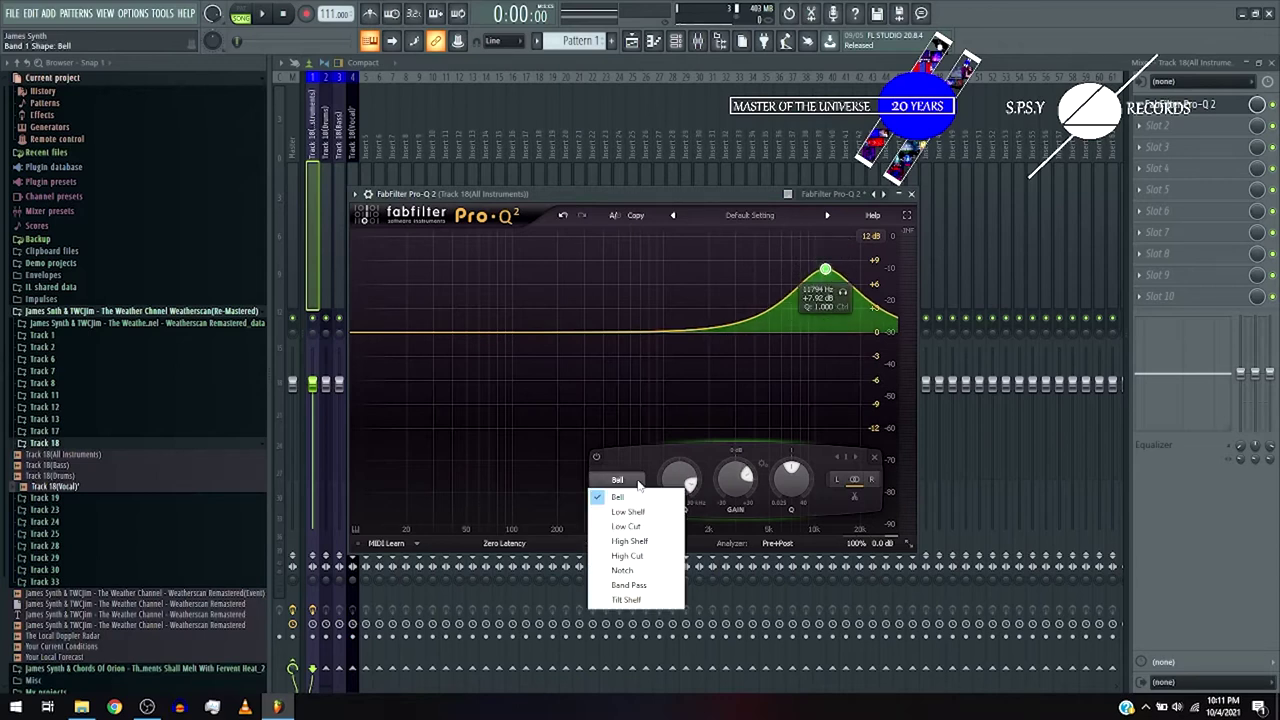
left_click(627, 511)
left_click(634, 478)
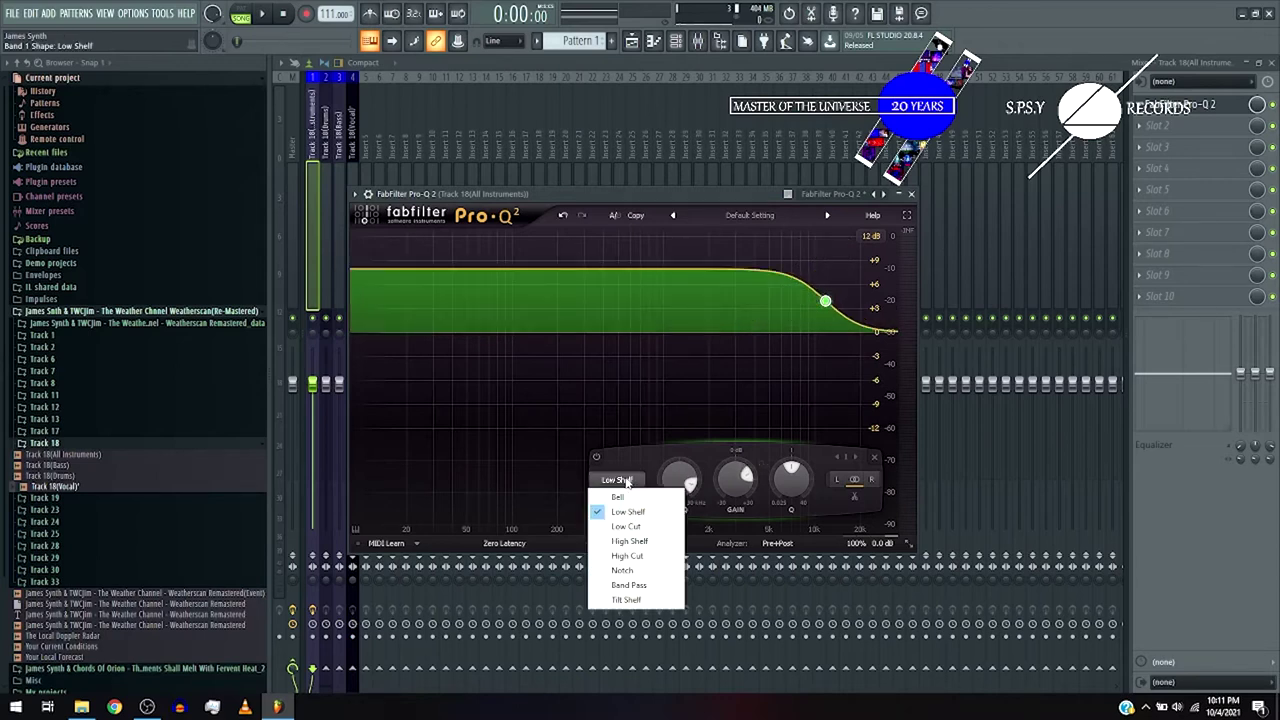
left_click(627, 540)
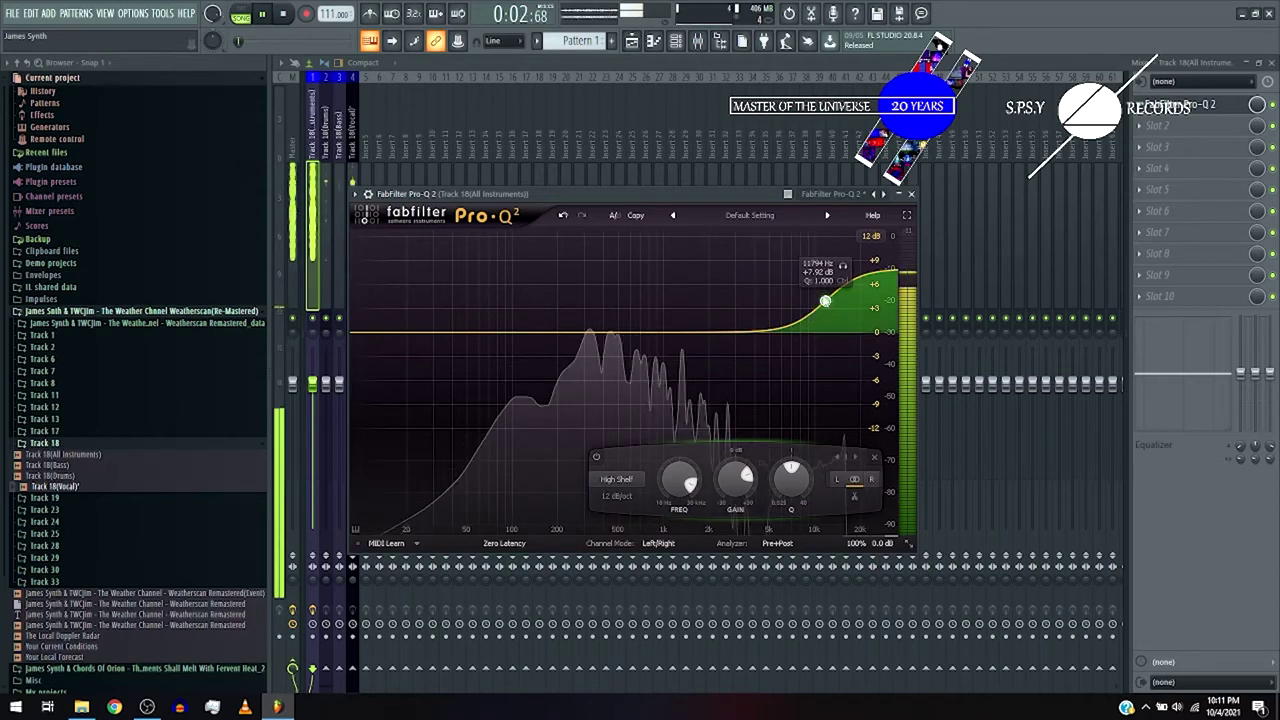
left_click_drag(825, 301, 801, 314)
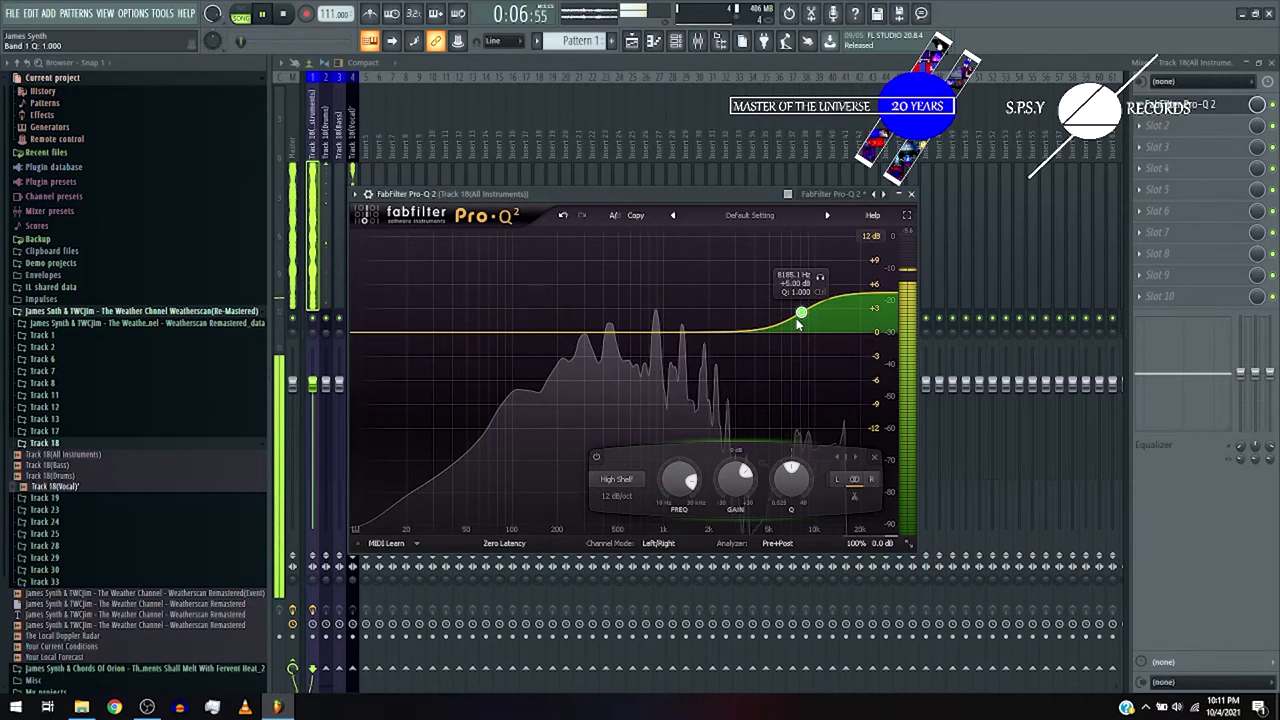
- Add a Bell band of about +4 dB slightly above 1.1 kHz, and move the High Shelf to about 5290 Hz with more gain
left_click_drag(798, 322, 789, 323)
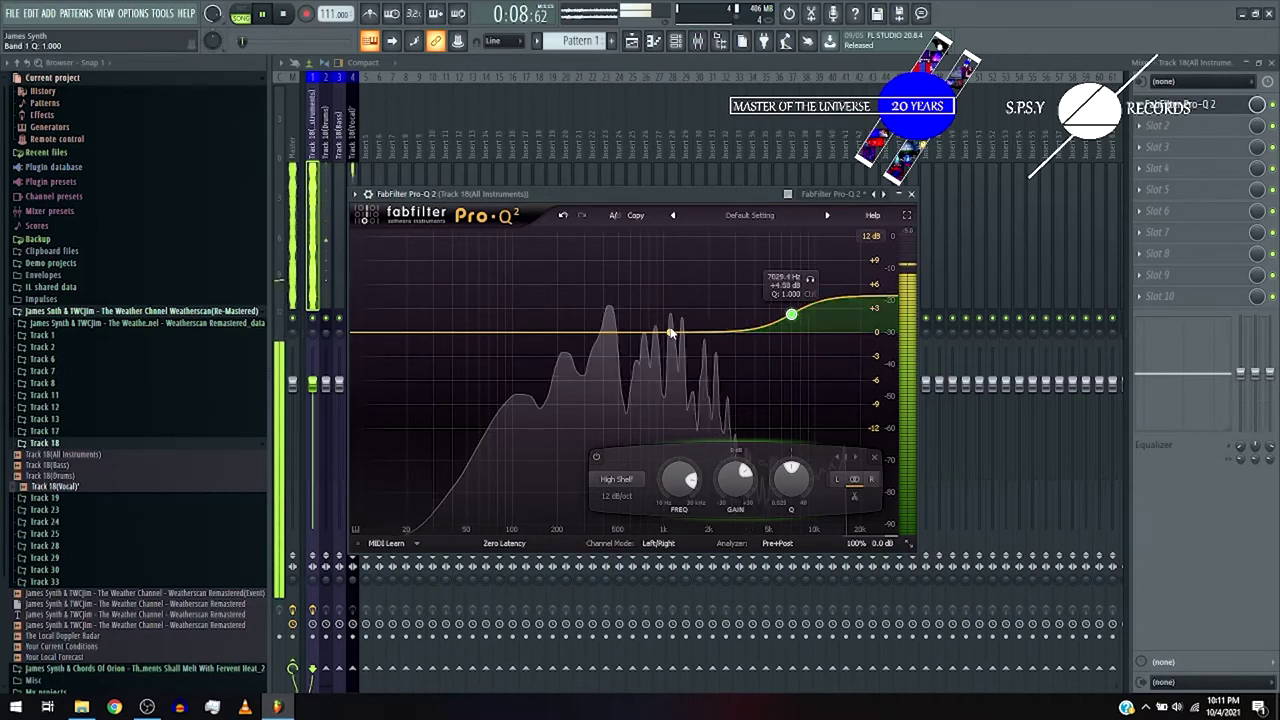
left_click_drag(671, 333, 670, 300)
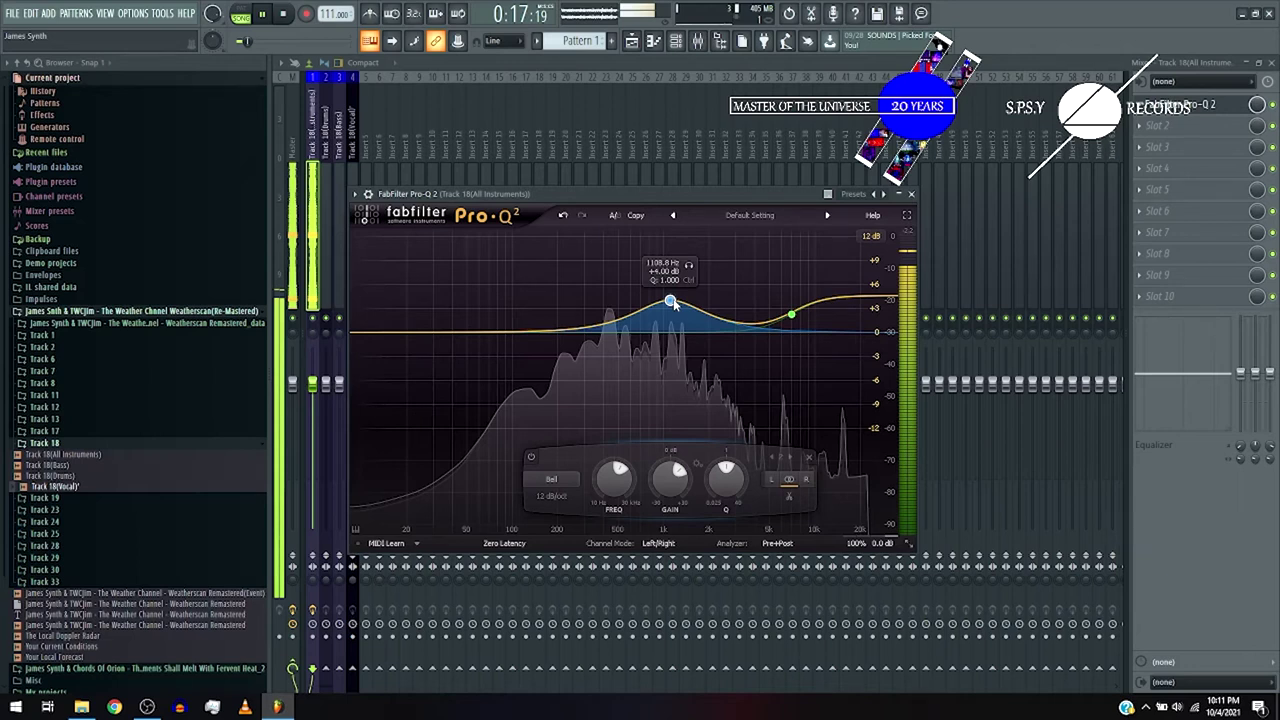
left_click_drag(672, 302, 685, 303)
left_click_drag(792, 313, 772, 295)
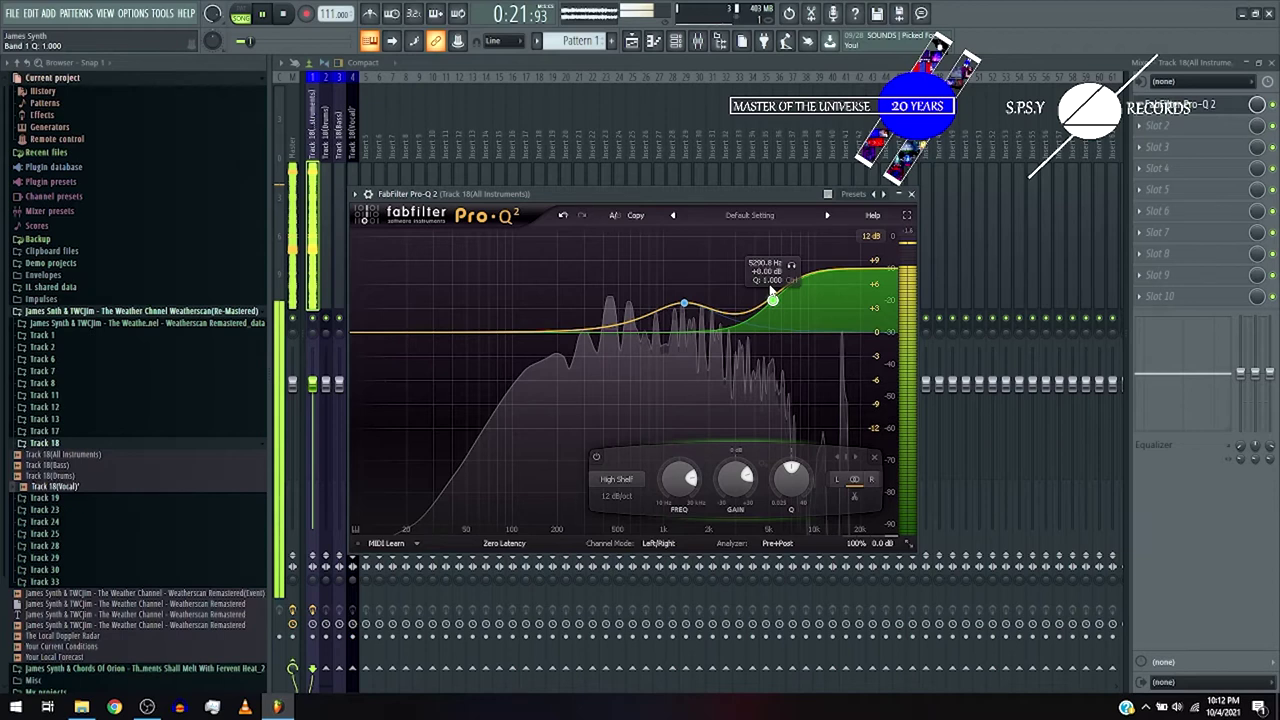
left_click_drag(773, 298, 769, 302)
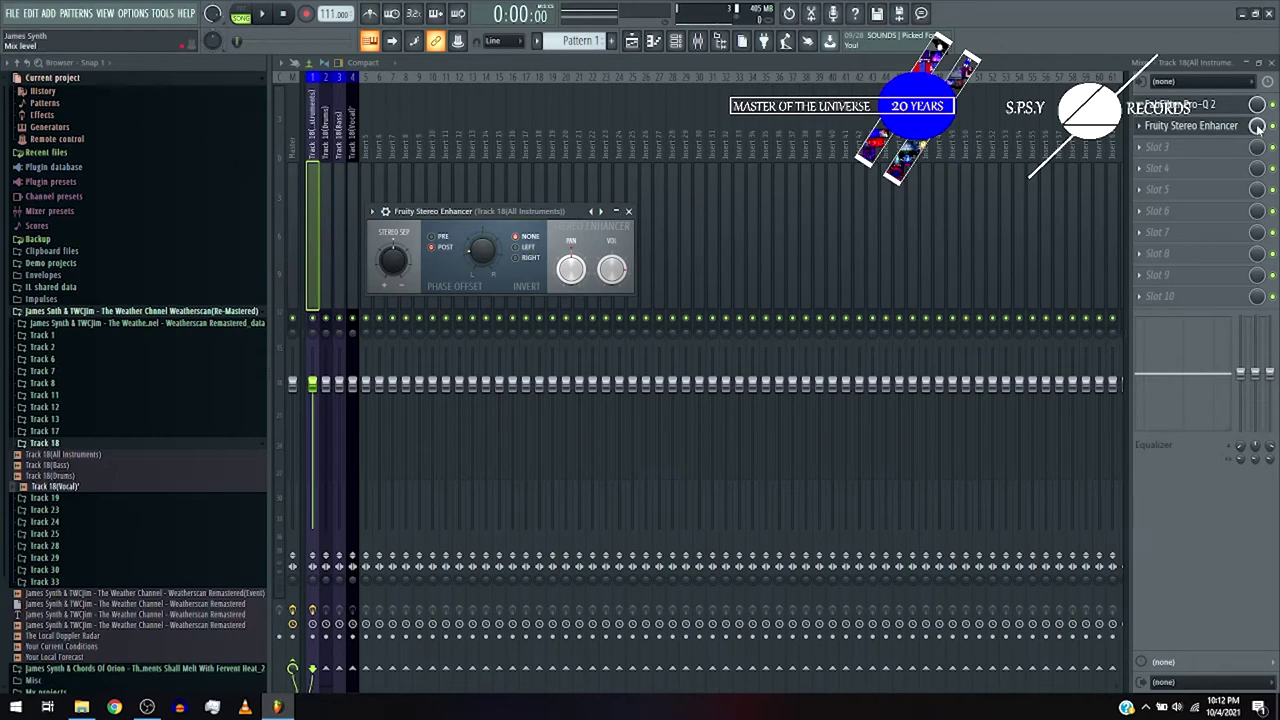
- Automate the Fruity Stereo Enhancer's Mix level, enabling its clip on playlist Track 5 and making the level drop at bar 5
left_click(629, 211)
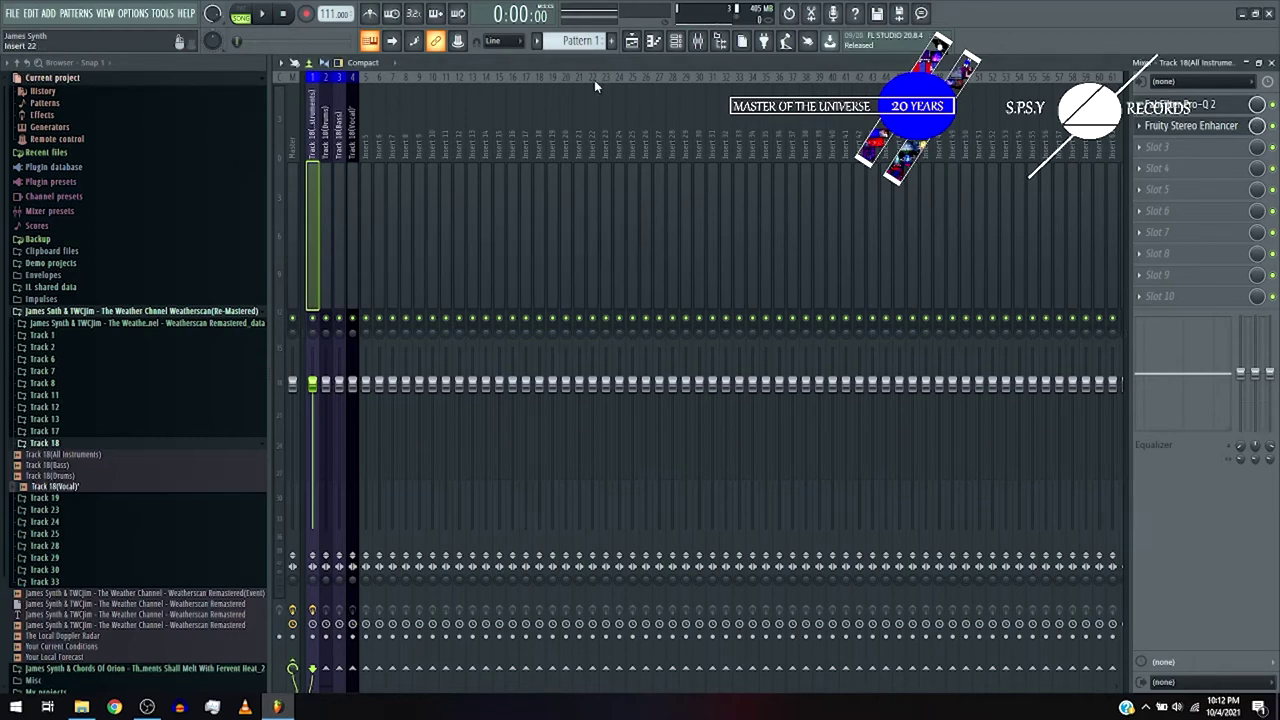
left_click(632, 40)
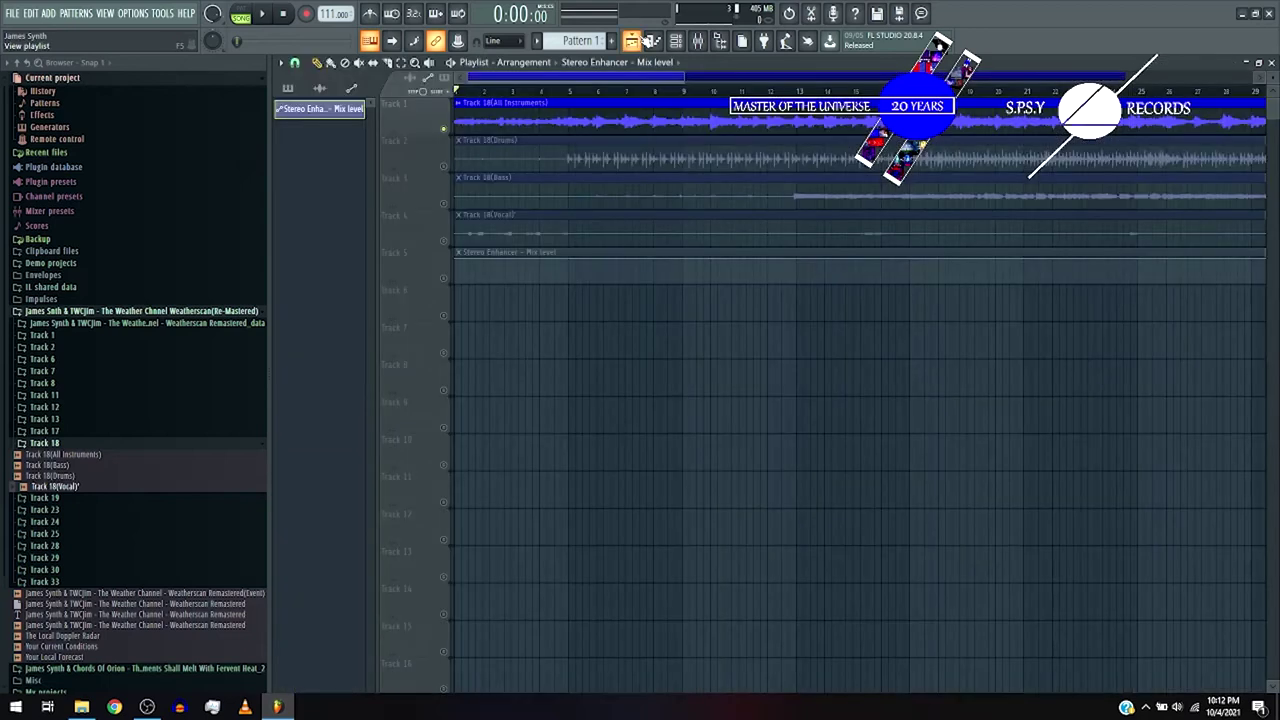
left_click(653, 40)
key("space")
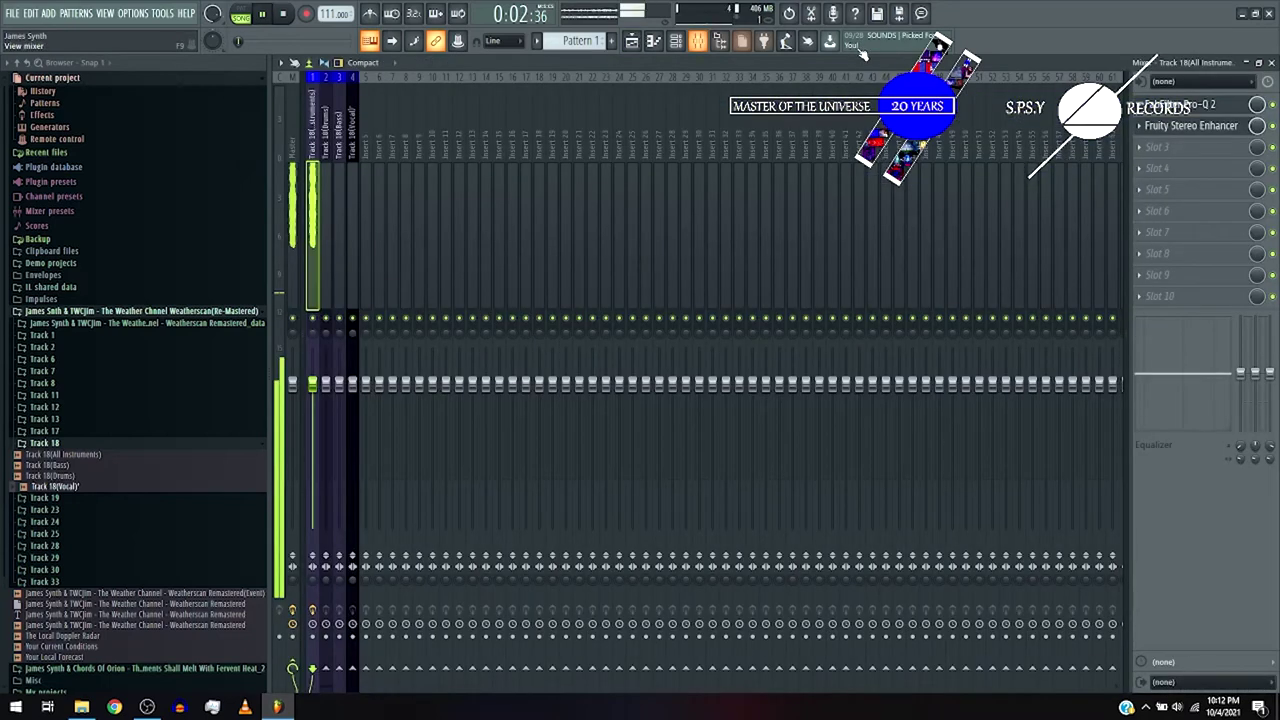
left_click(1241, 122)
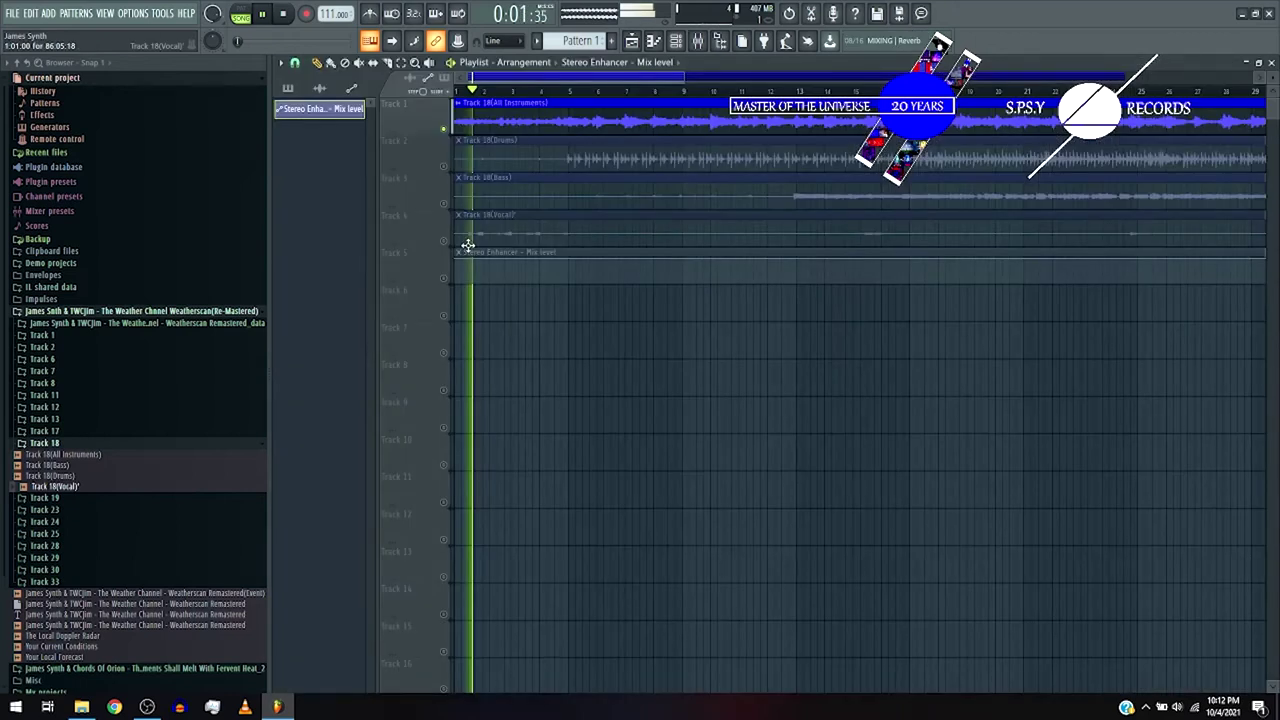
left_click(582, 254)
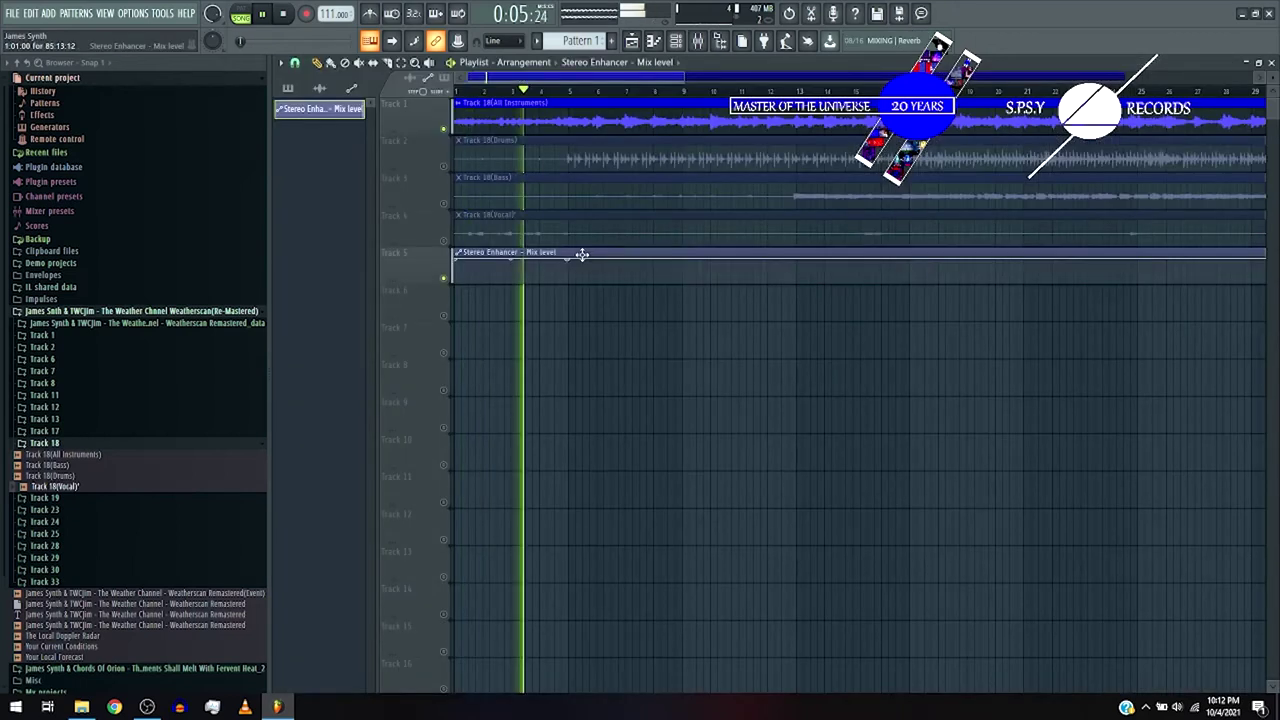
right_click(569, 282)
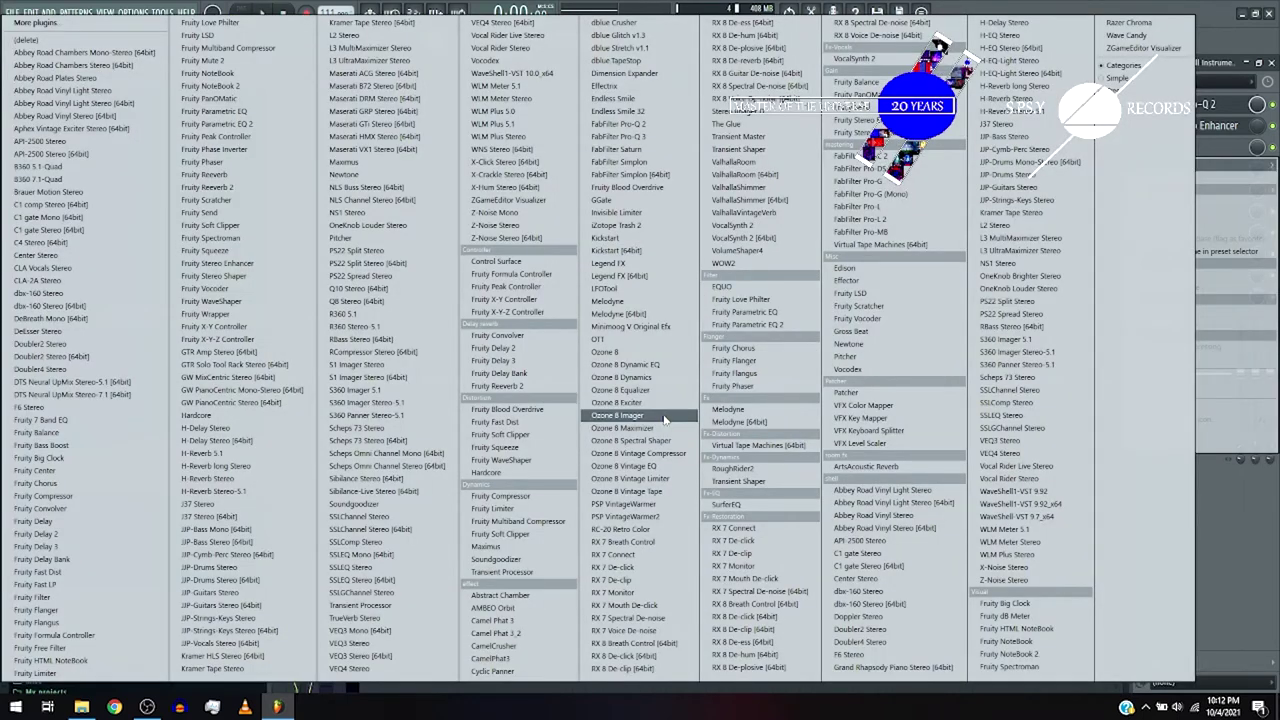
- Load Ozone 8 Imager in slot 3 of the All Instruments mixer track and enable Stereoize at 20 ms
left_click(664, 418)
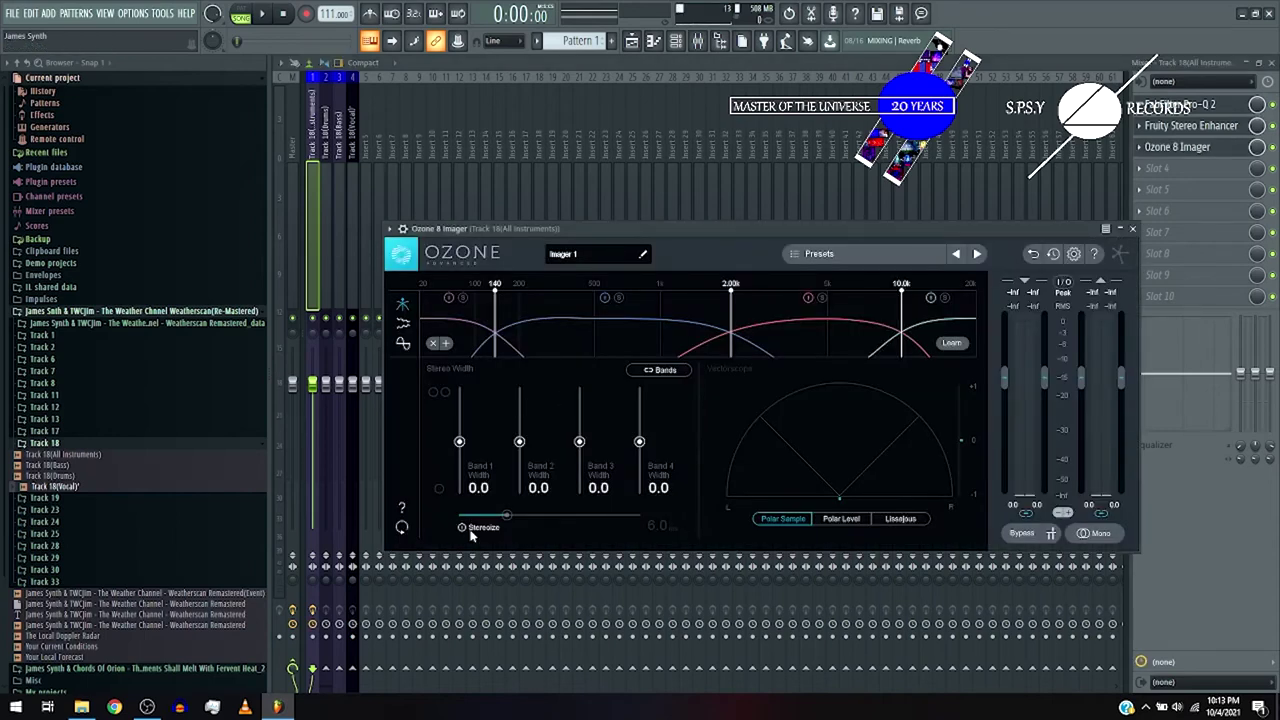
left_click(471, 533)
left_click_drag(506, 515, 584, 514)
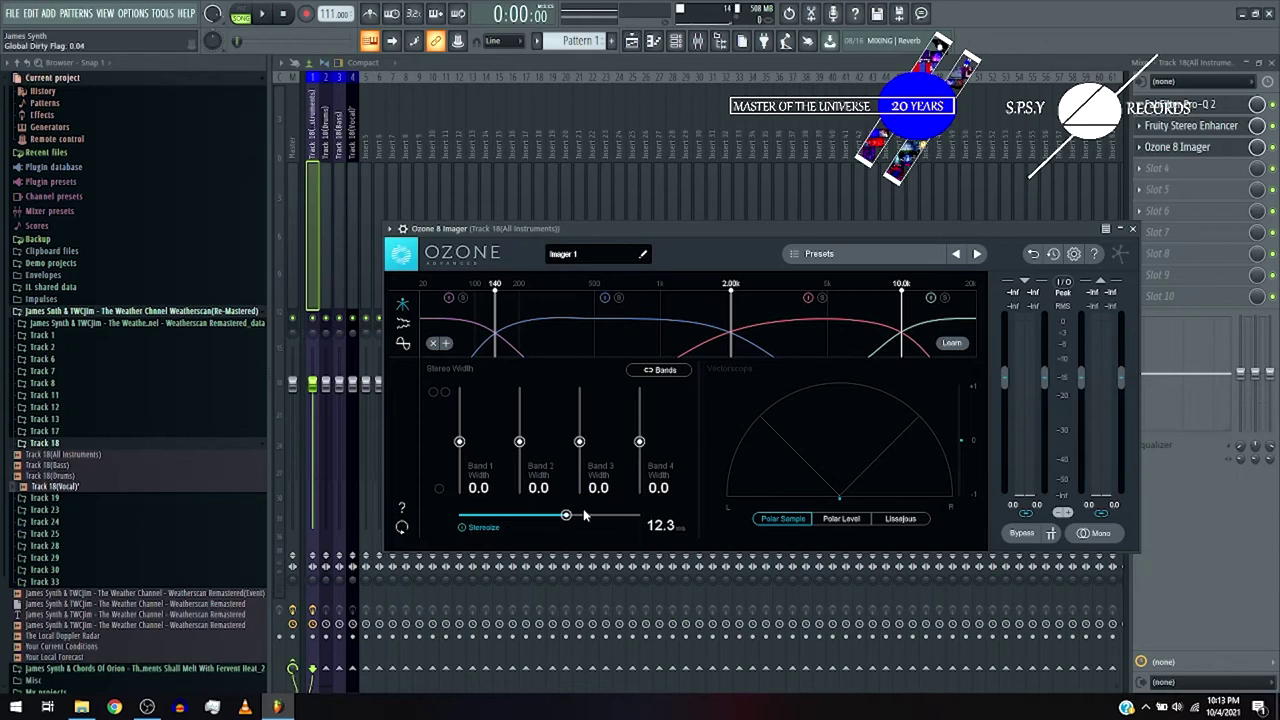
left_click_drag(567, 516, 572, 520)
left_click_drag(570, 518, 655, 497)
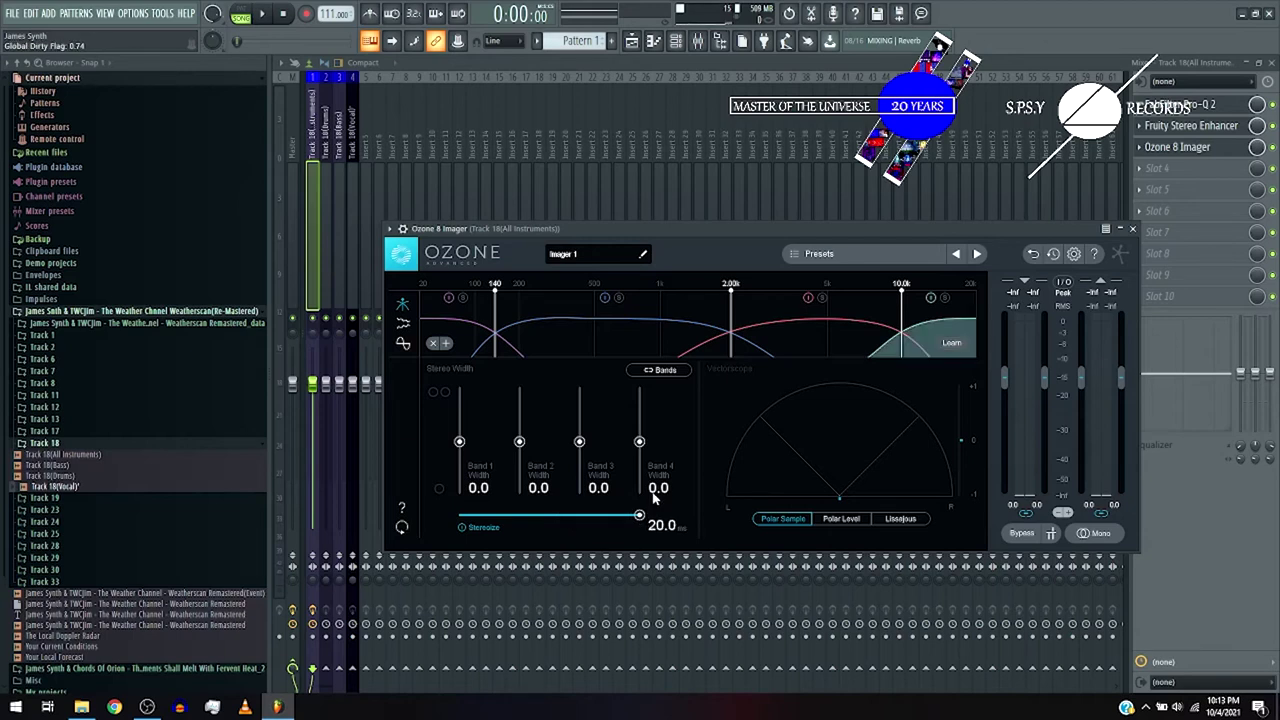
- Set the Imager's stereo width to 80 for Bands 4 and 3, and 60 for Band 2
left_click(655, 495)
type("80")
key("Return")
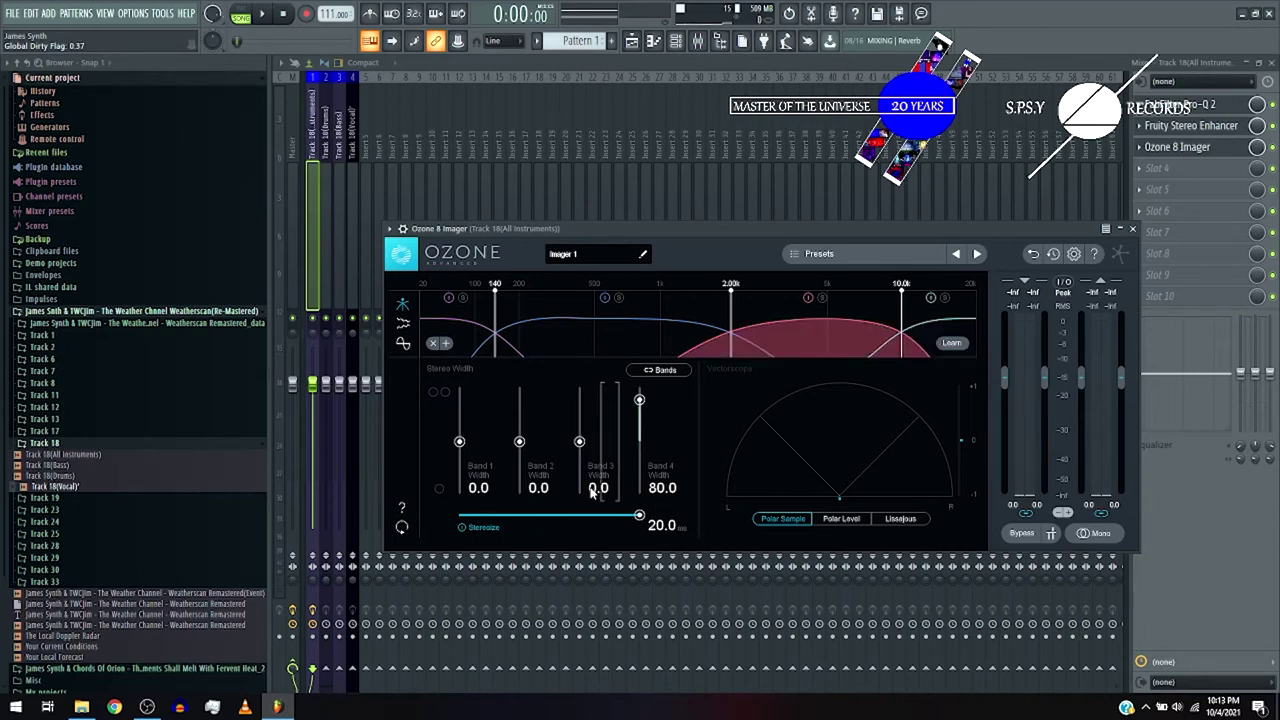
left_click(596, 488)
type("-6")
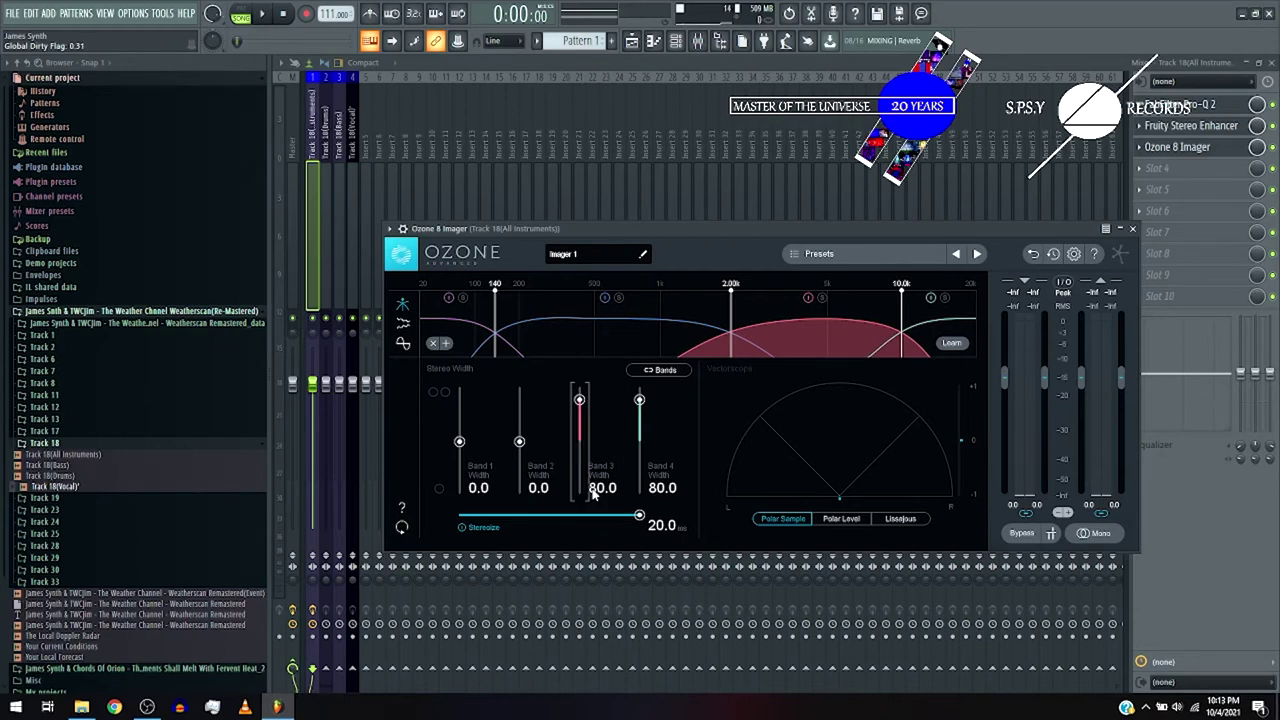
double_click(538, 487)
type("50")
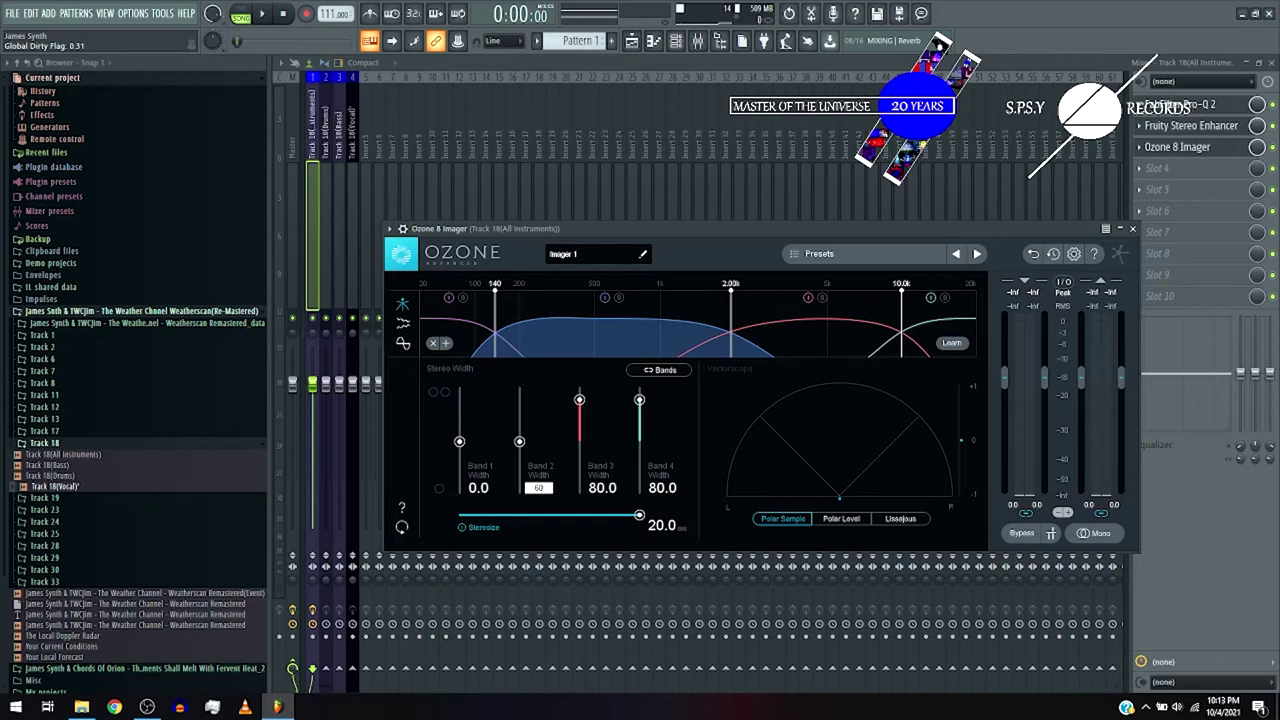
- Create a Mute / solo automation clip for Ozone 8 Imager, enable it on Track 6, and keep it low until bar 5
right_click(1272, 148)
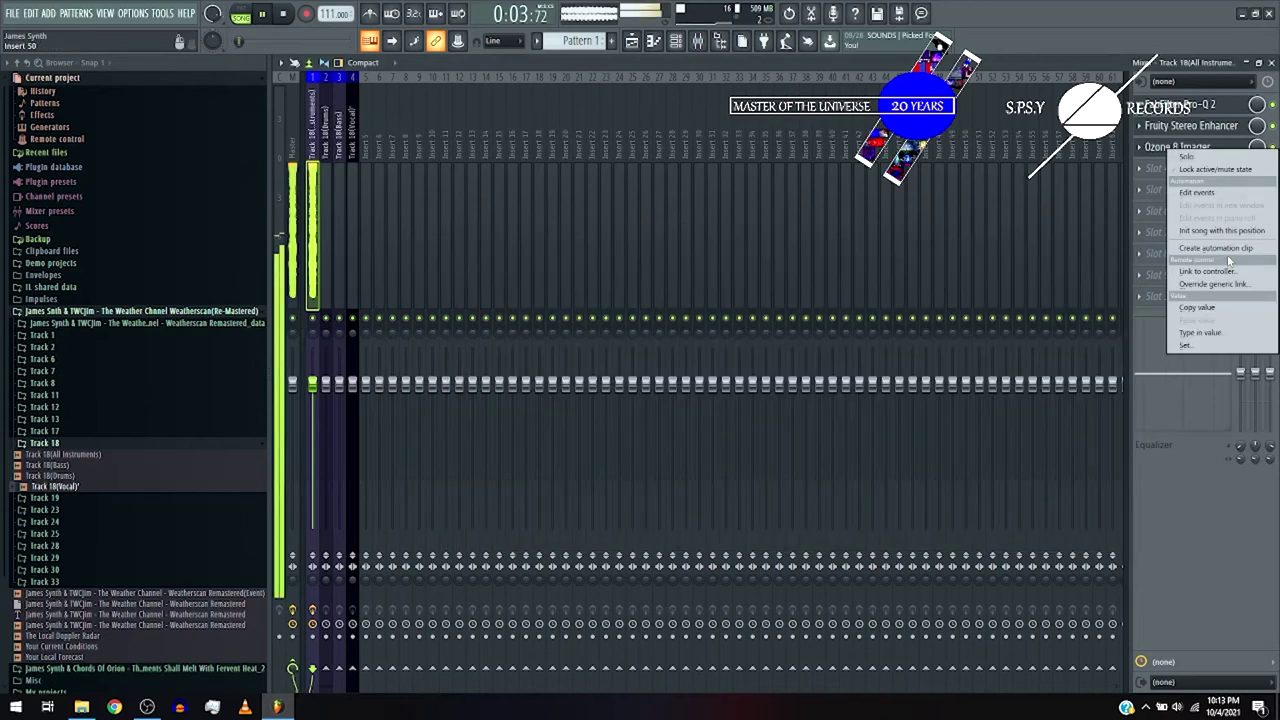
left_click(1226, 249)
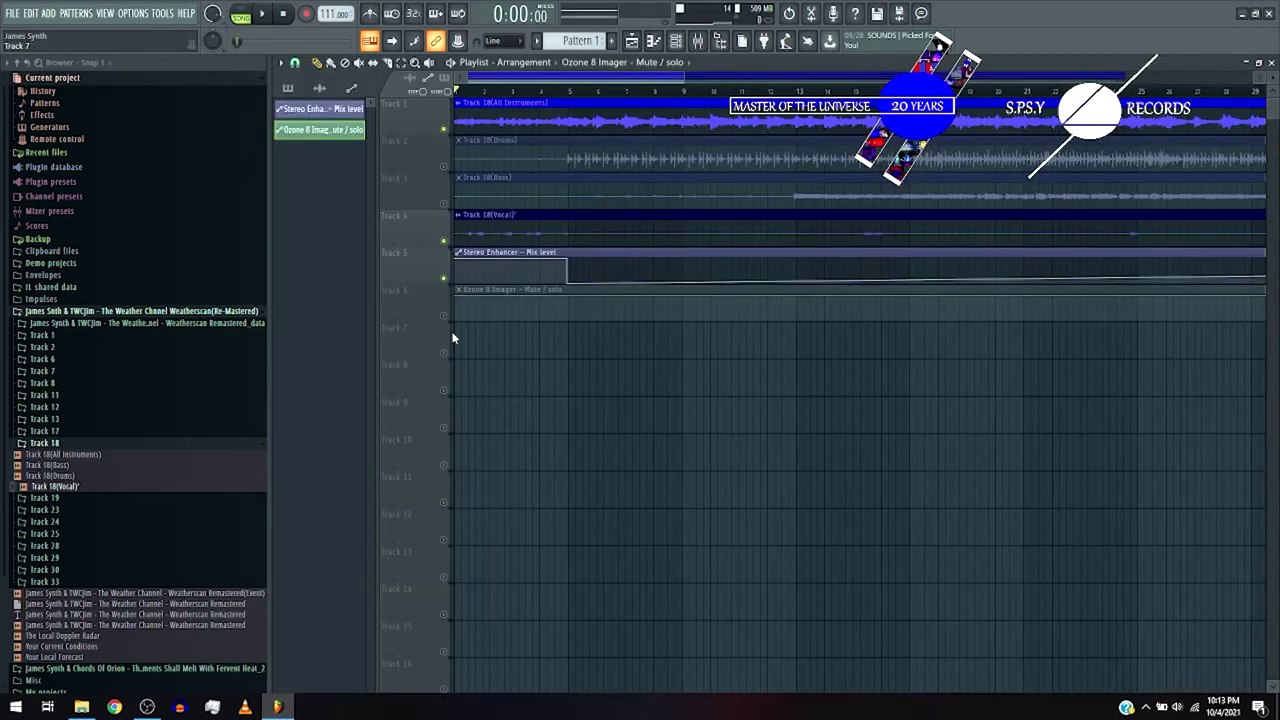
left_click(443, 316)
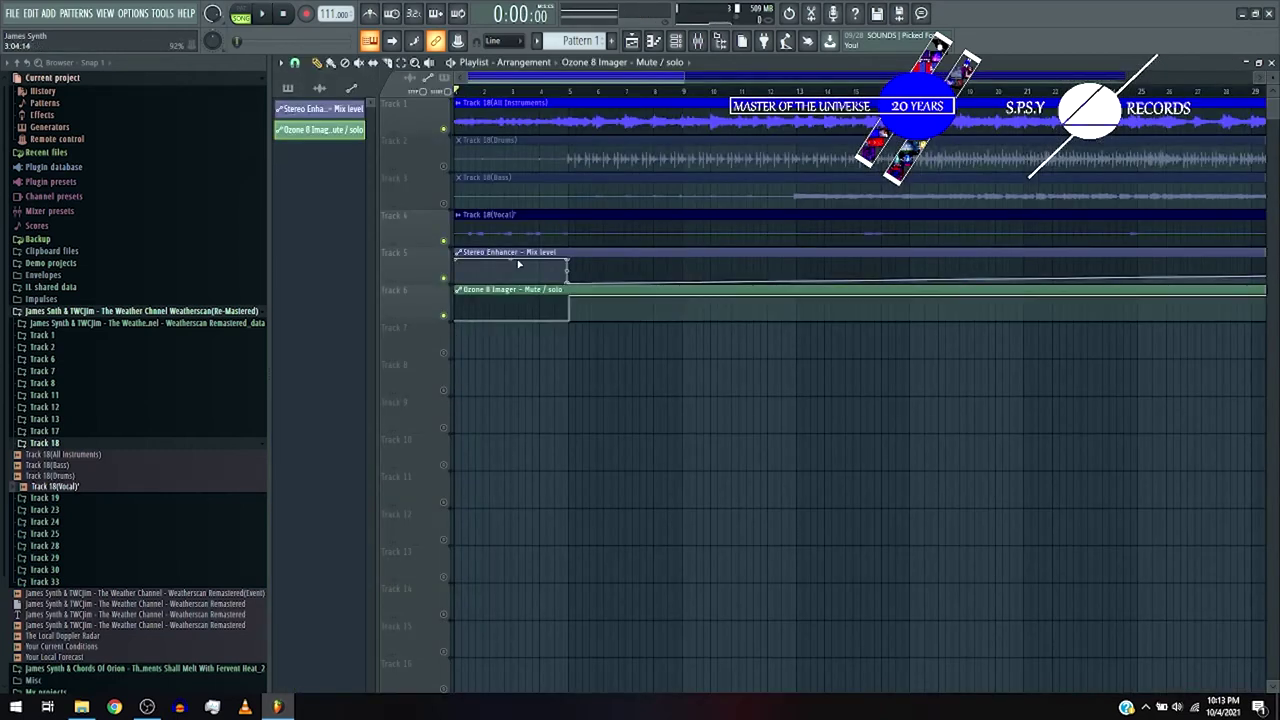
- Play the song from the start and shift the drop in the Stereo Enhancer Mix level automation to about 5:02:04
key("space")
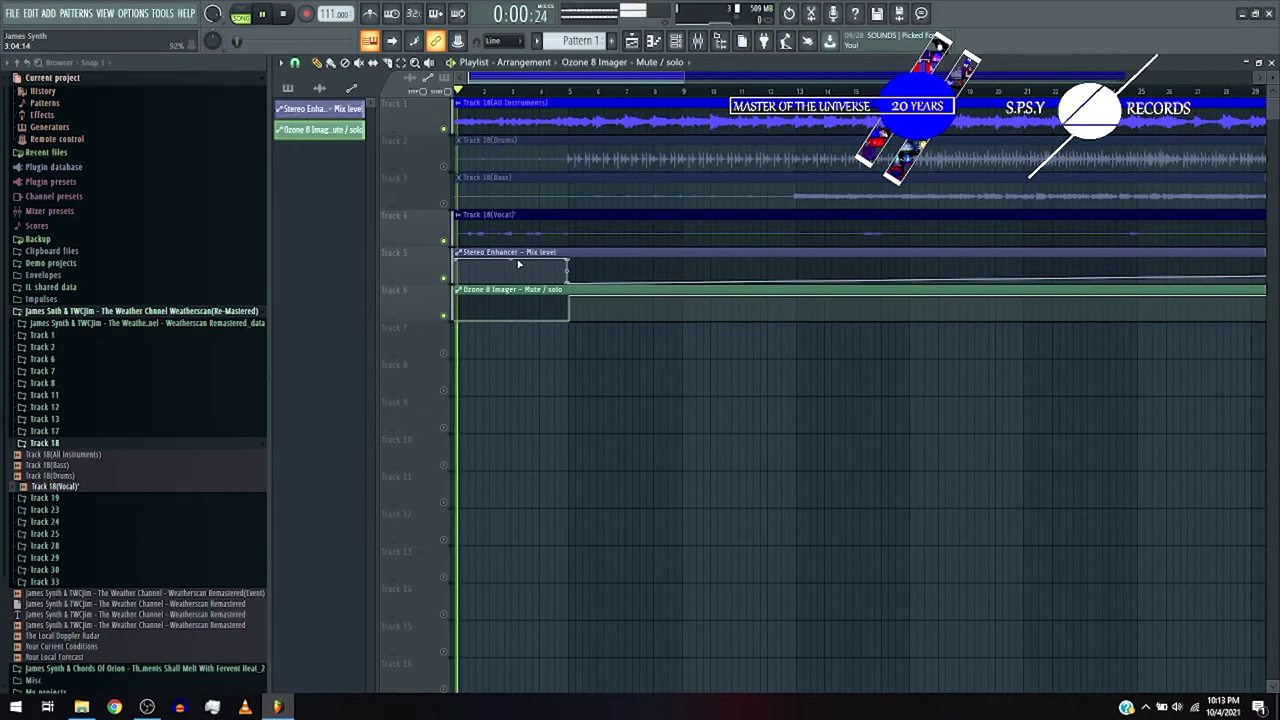
key("F6")
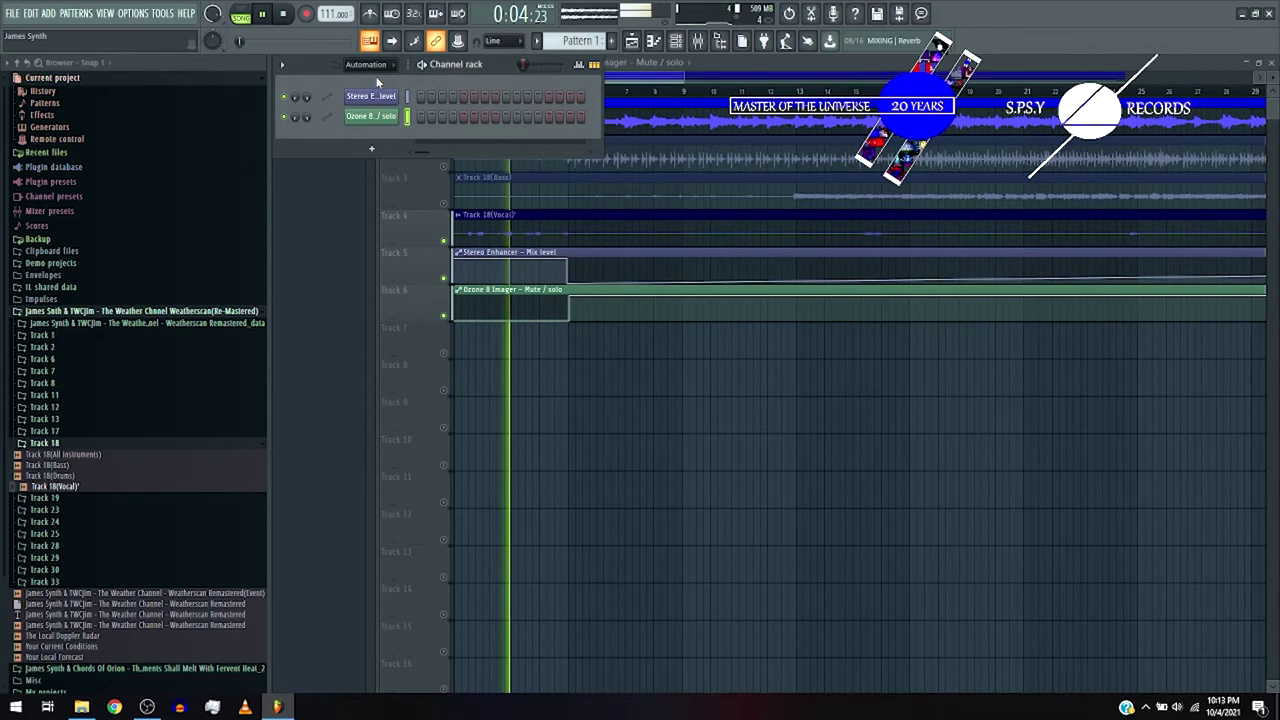
left_click(376, 76)
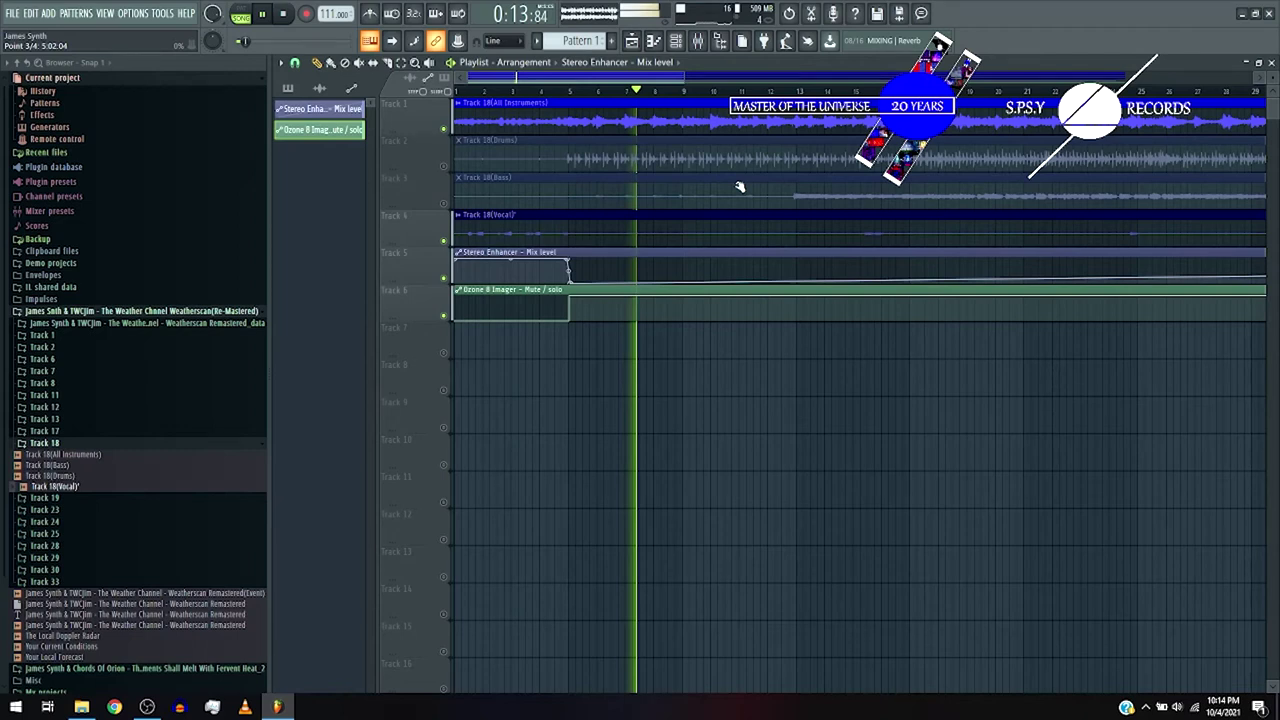
double_click(740, 187)
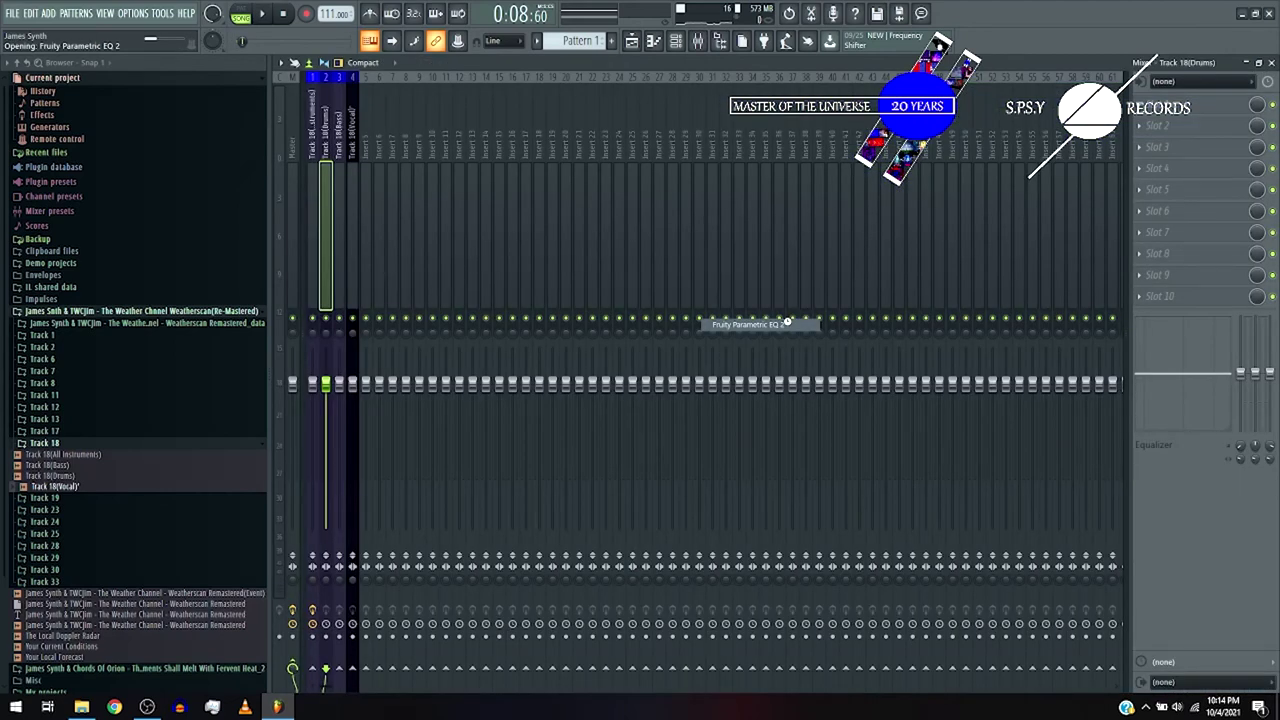
- Raise band 1 of the Drums track's Fruity Parametric EQ 2 to about 0.5 dB at 63 Hz, and load Ozone 8 Imager
left_click_drag(445, 337, 445, 334)
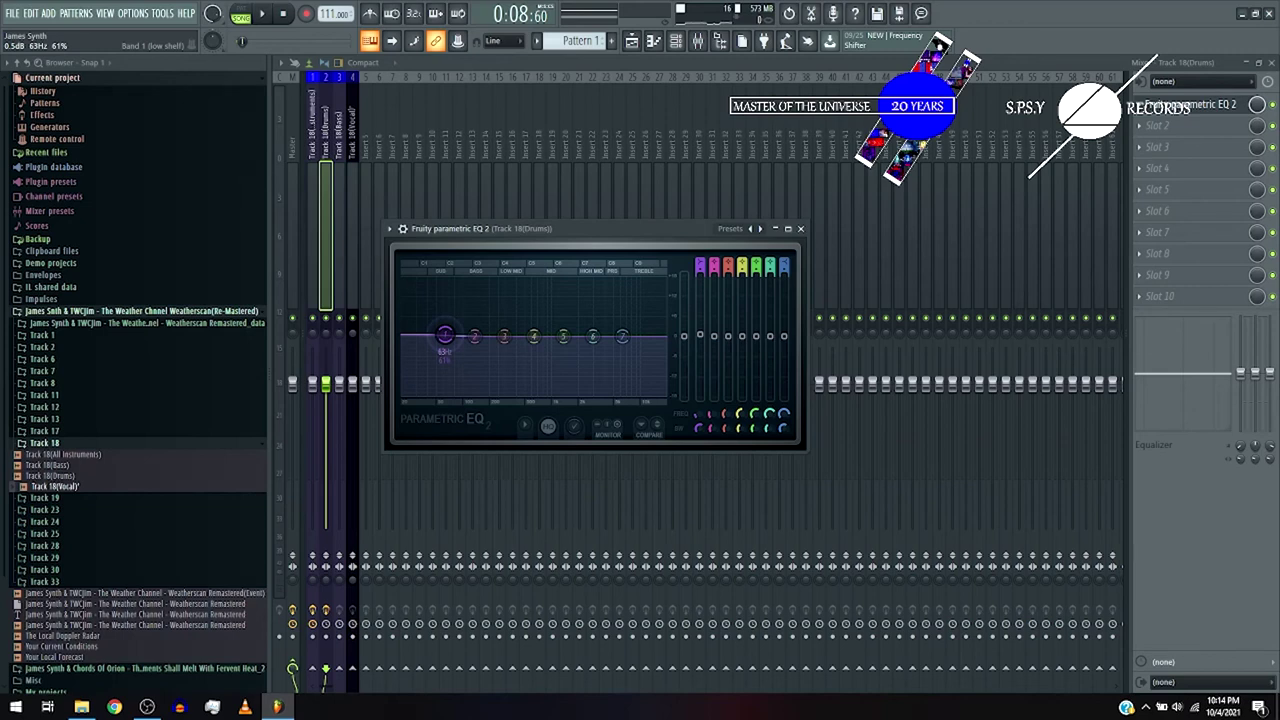
left_click(639, 415)
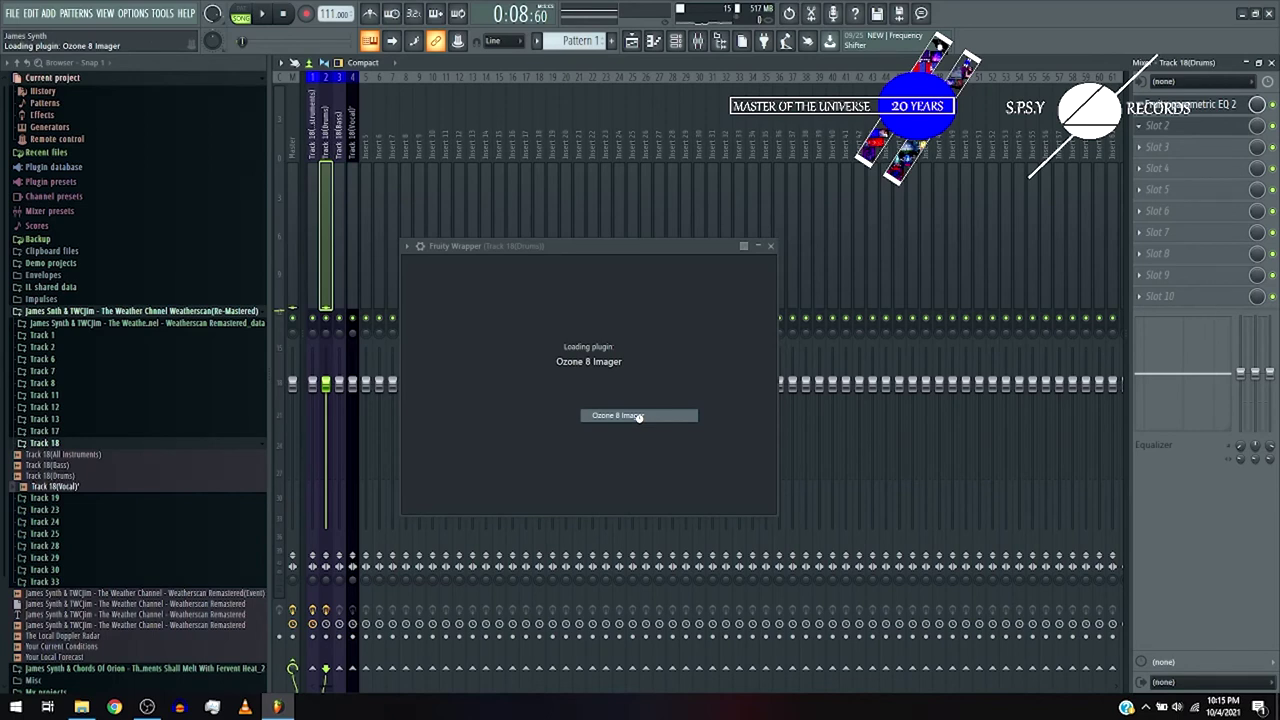